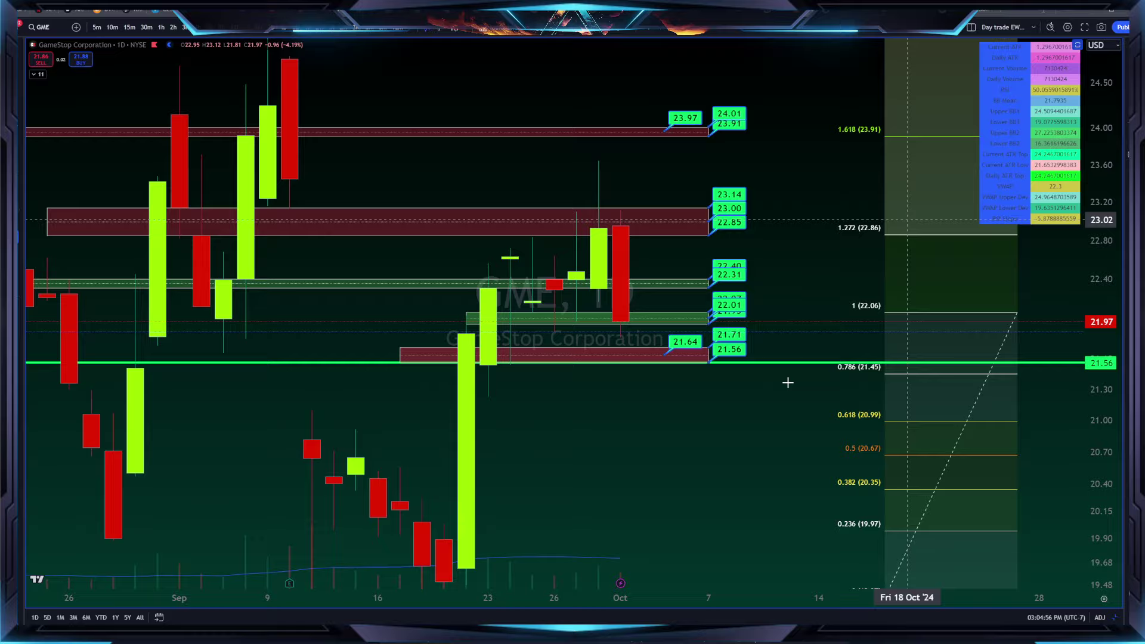
# - Hide all drawings and enlarge the daily GME candles around the latest days
pyautogui.moveTo(788, 383); pyautogui.dragTo(759, 447)
pyautogui.scroll(3, 269, 335)
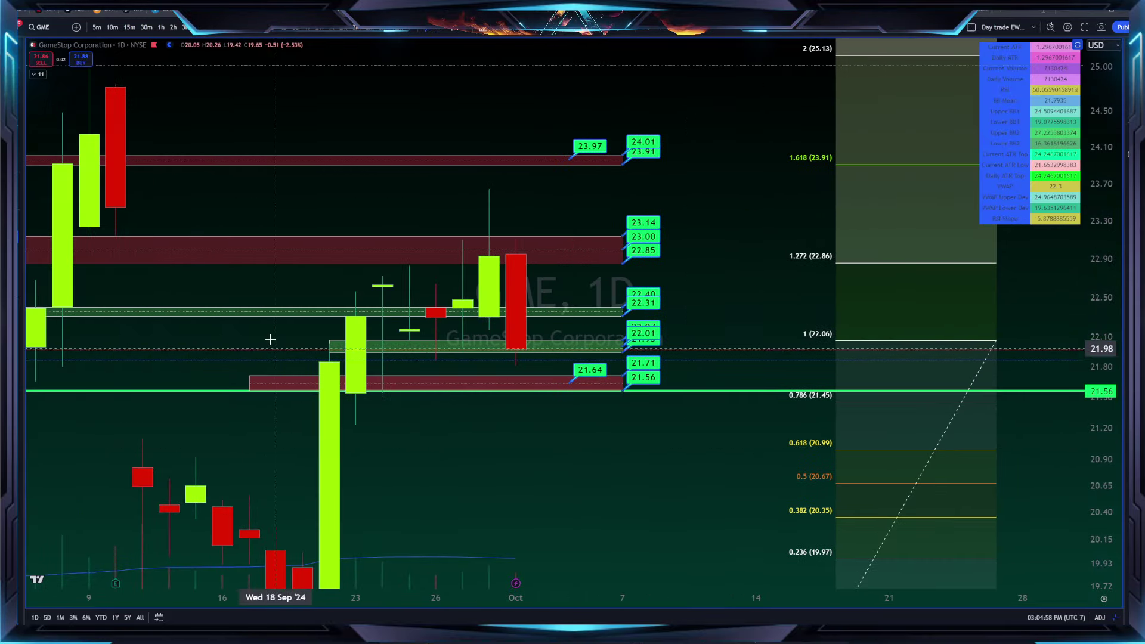
pyautogui.hotkey('ctrl', 'alt', 'h')
pyautogui.moveTo(475, 402); pyautogui.dragTo(736, 389)
pyautogui.moveTo(1100, 232); pyautogui.dragTo(1101, 159)
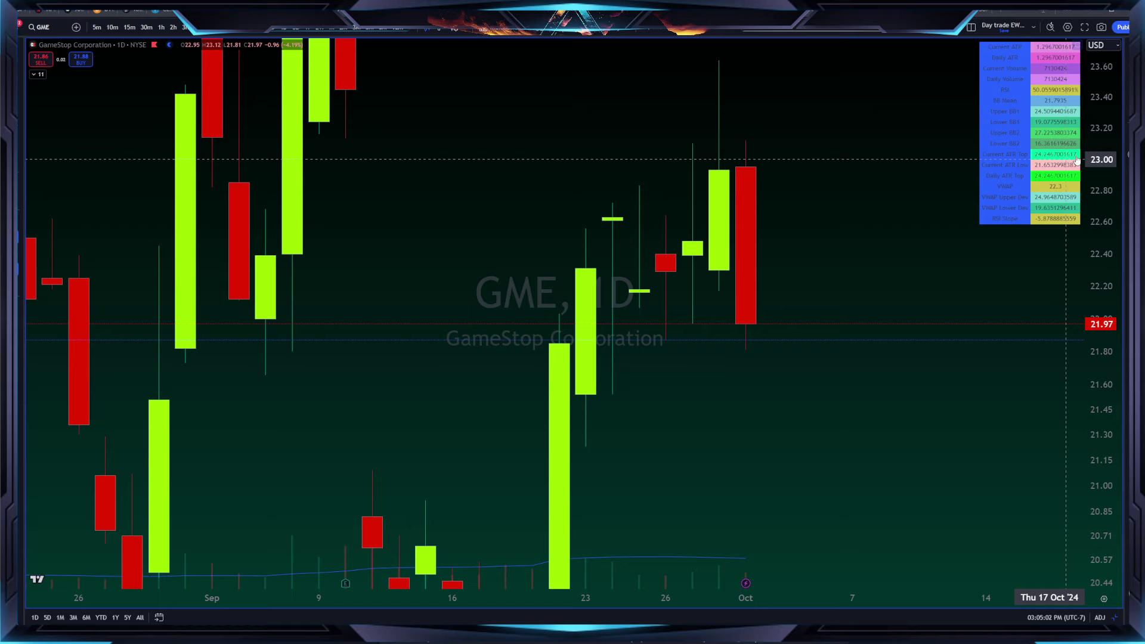
pyautogui.moveTo(881, 254); pyautogui.dragTo(899, 258)
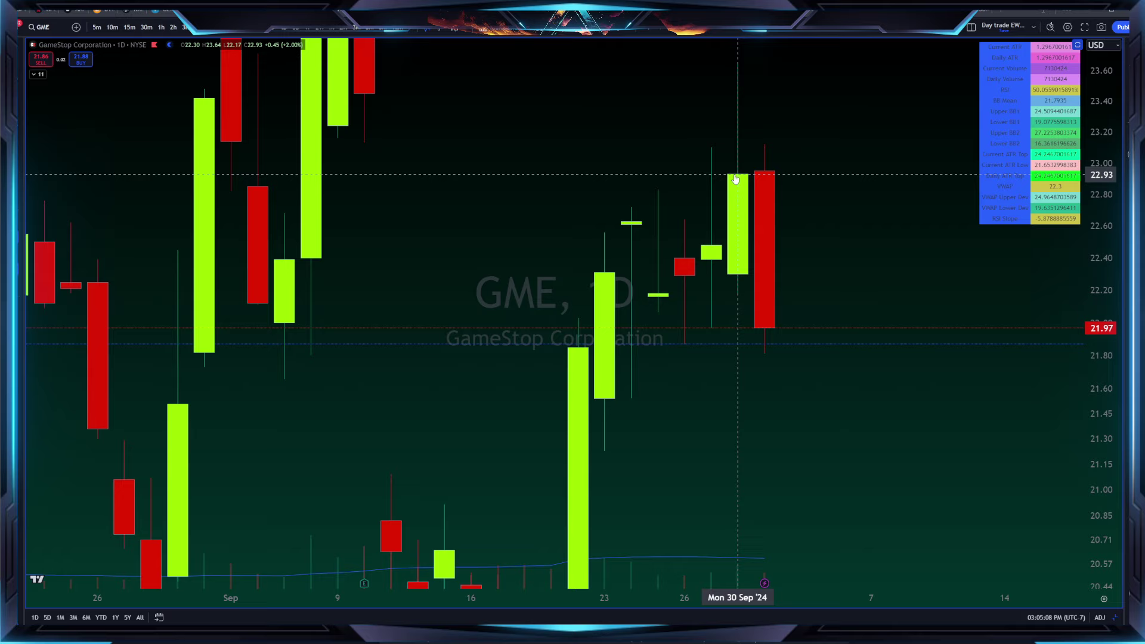
# - Bring October into view and widen the price range to 18.75–27.00
pyautogui.moveTo(862, 192); pyautogui.dragTo(819, 228)
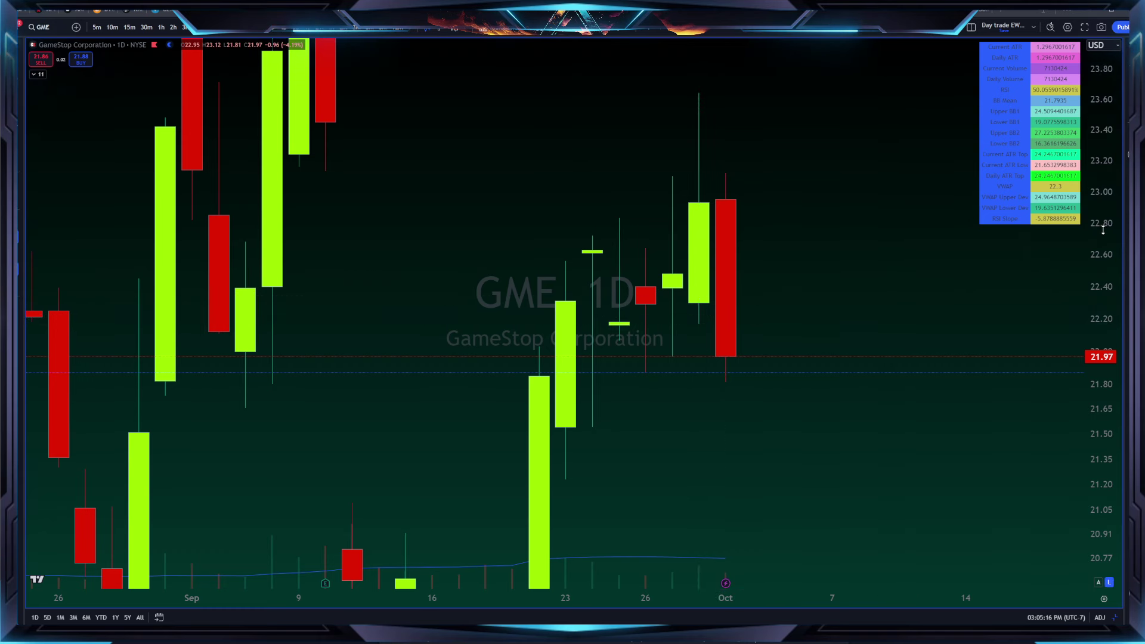
pyautogui.moveTo(1099, 317); pyautogui.dragTo(1099, 335)
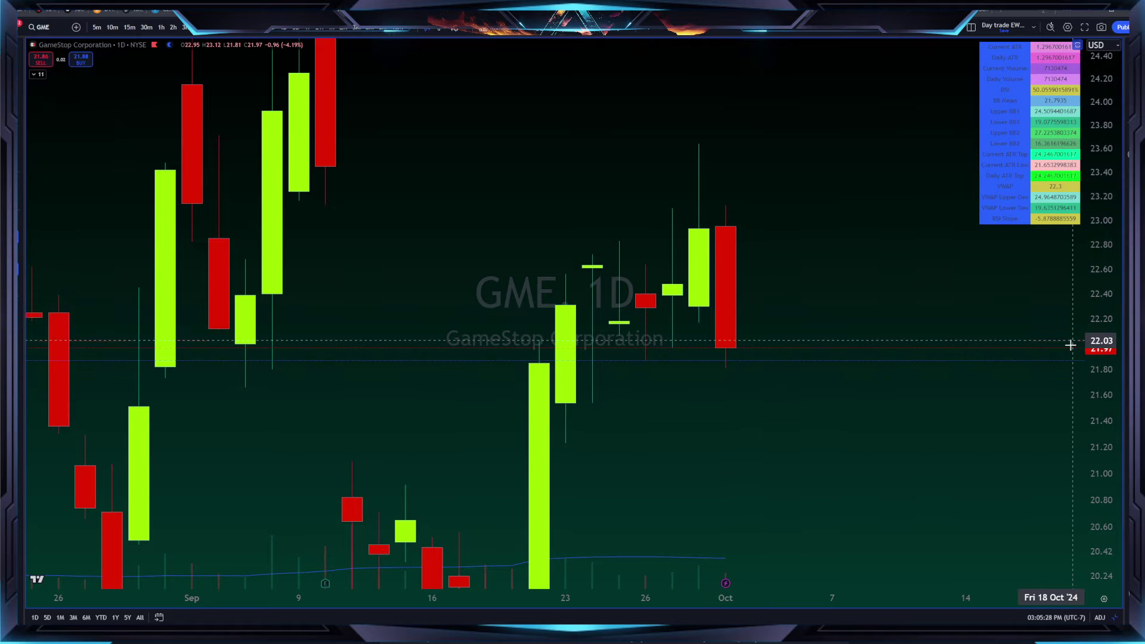
pyautogui.hscroll(5, 876, 306)
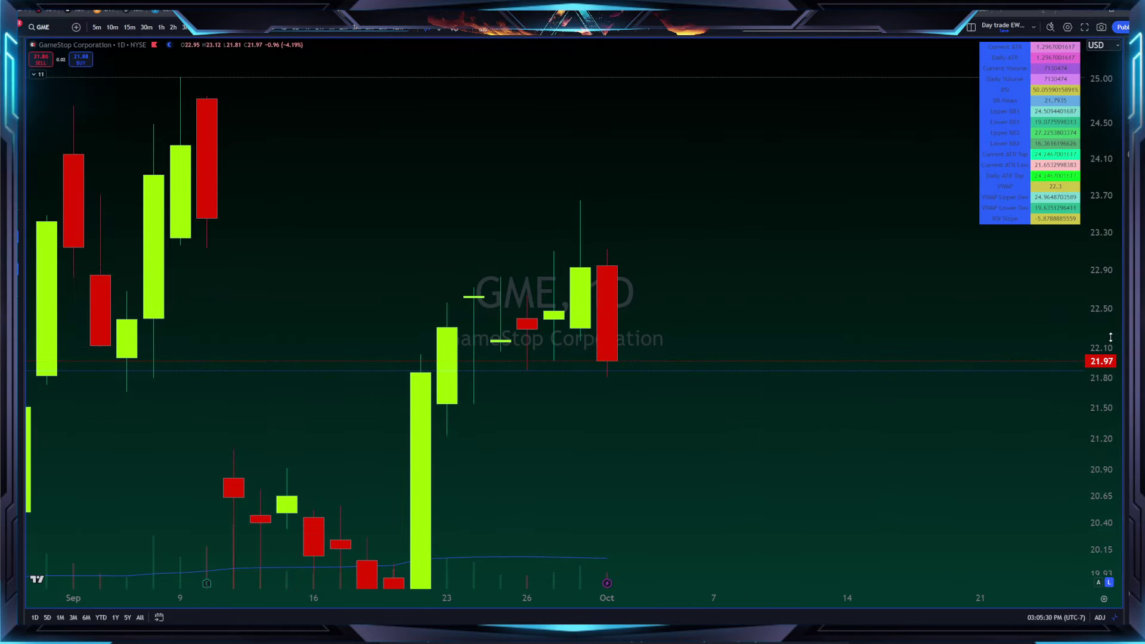
pyautogui.hscroll(-7, 829, 304)
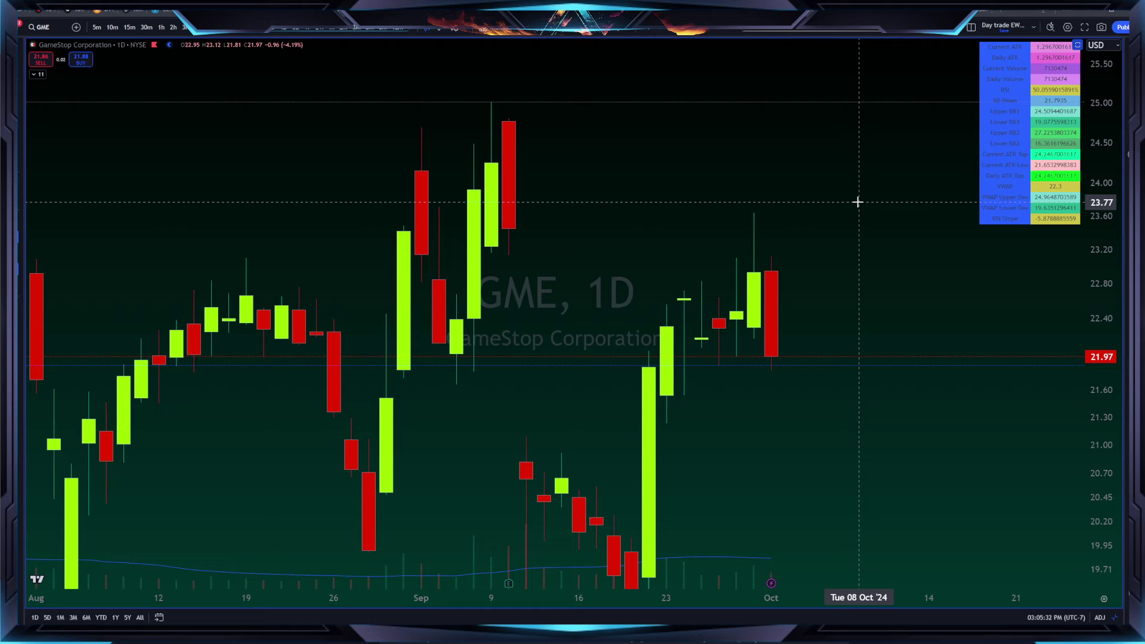
pyautogui.moveTo(1091, 262); pyautogui.dragTo(1091, 291)
pyautogui.hscroll(-5, 736, 186)
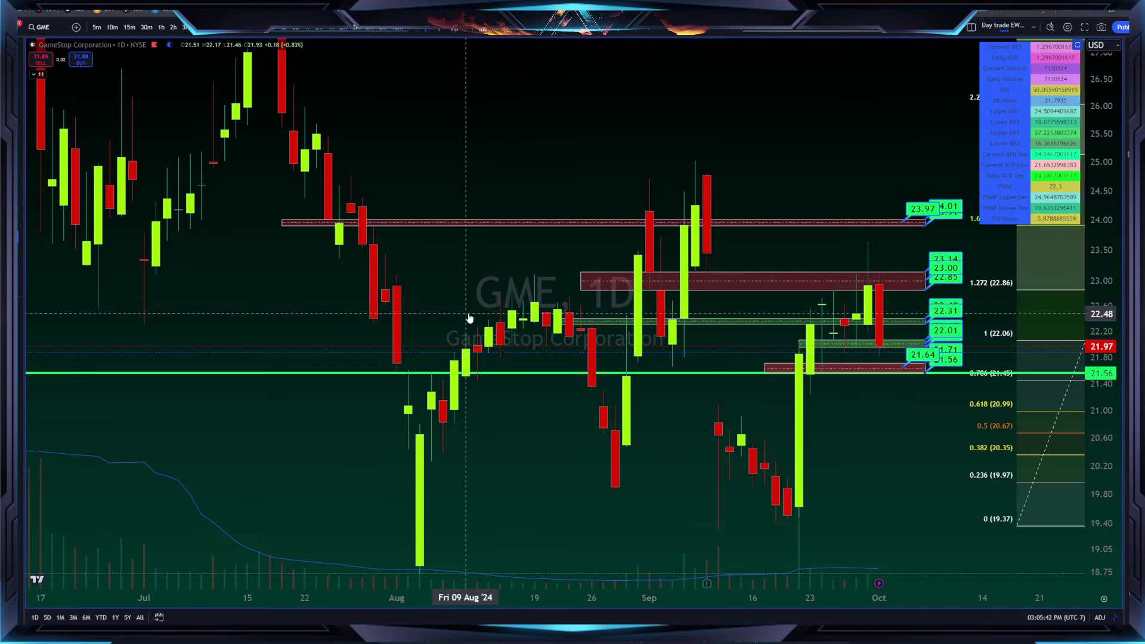
# - Zoom the daily chart in on September–October around the 21.56–21.71 support zone
pyautogui.hscroll(8, 469, 318)
pyautogui.moveTo(1115, 436); pyautogui.dragTo(1116, 382)
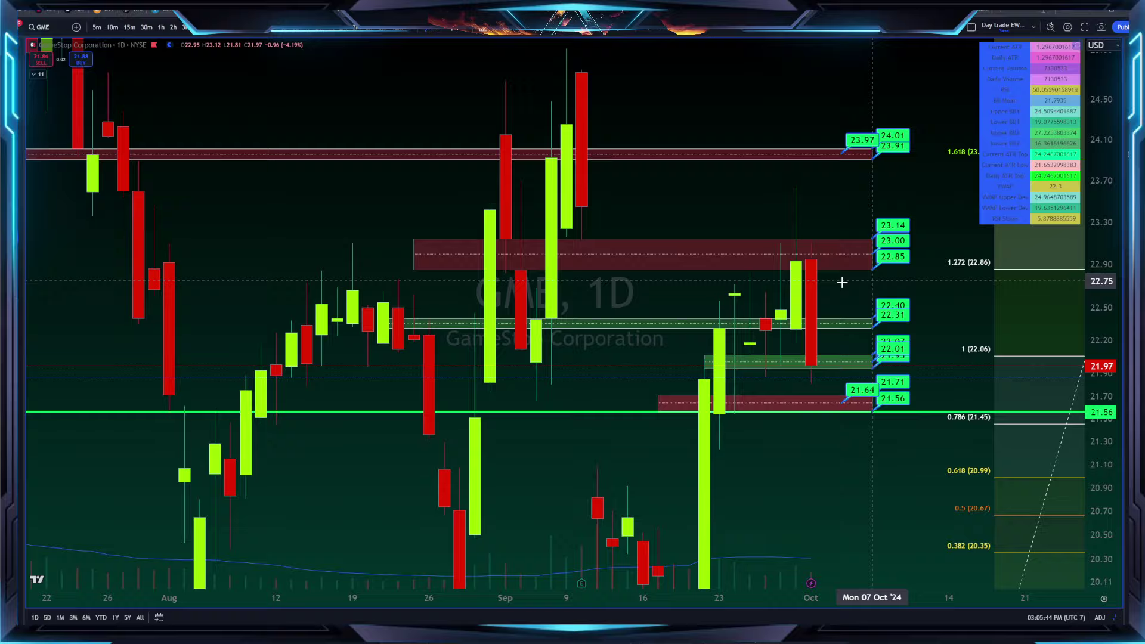
pyautogui.scroll(3, 862, 278)
pyautogui.moveTo(816, 272); pyautogui.dragTo(768, 247)
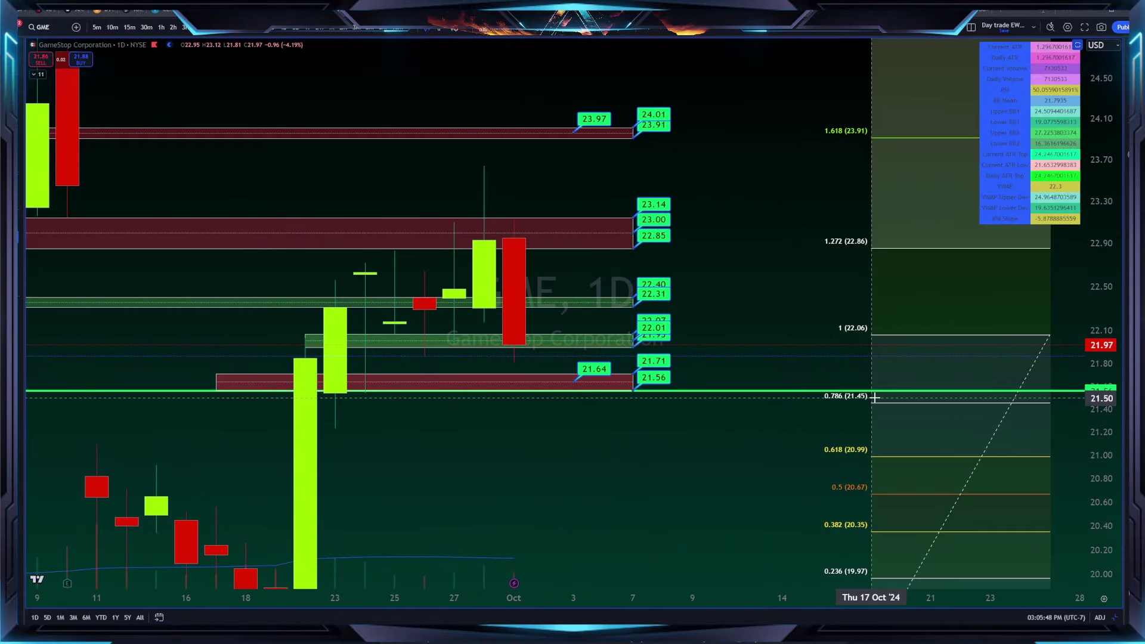
pyautogui.scroll(-2, 689, 397)
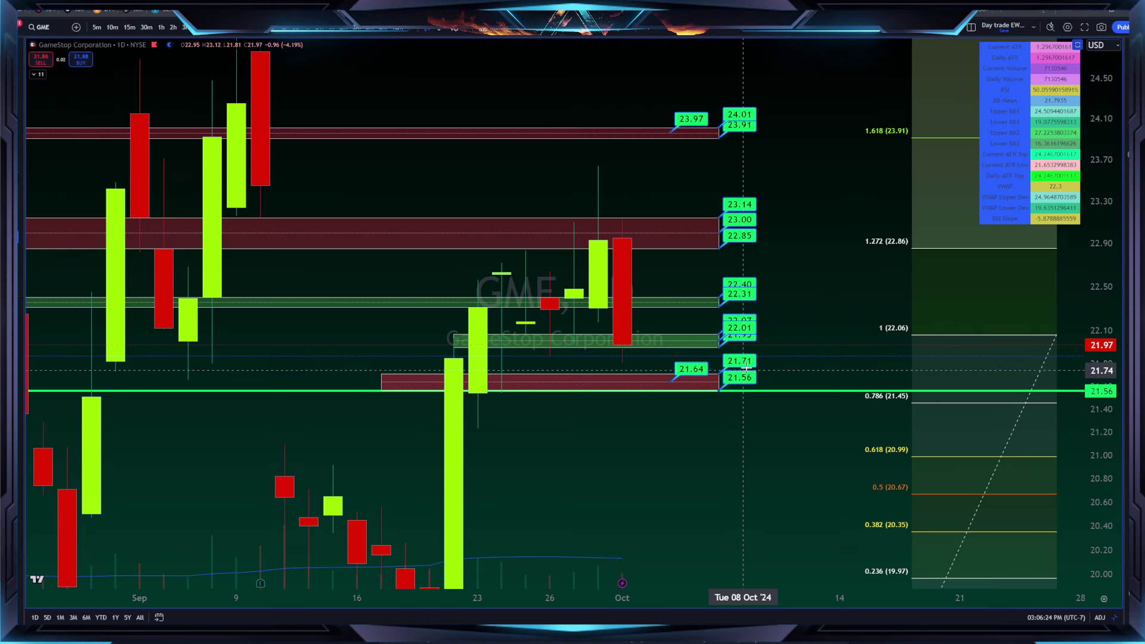
# - Switch from the SPY 4h chart to the eight-chart 4h market overview layout
pyautogui.hotkey('ctrl', 'Tab')
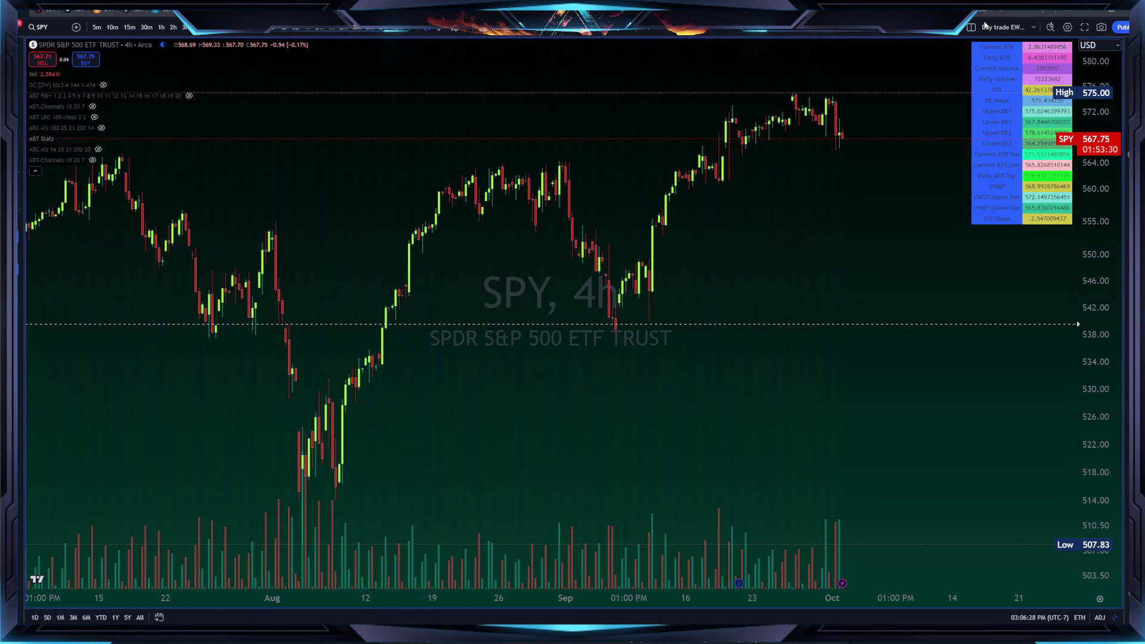
pyautogui.hotkey('ctrl', 'Tab')
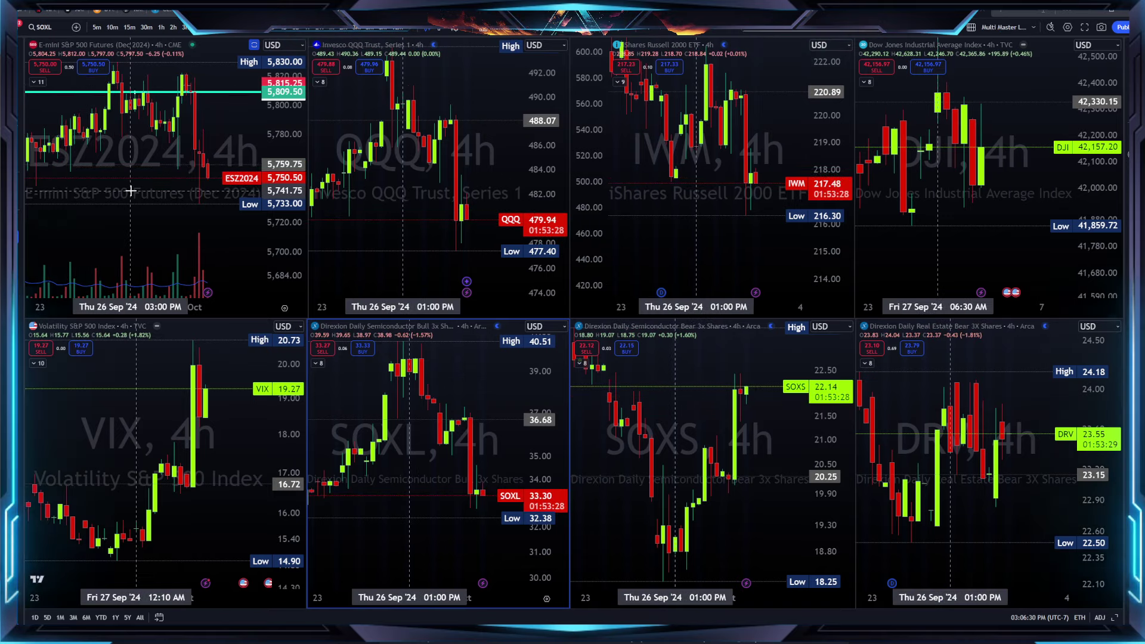
pyautogui.moveTo(149, 197); pyautogui.dragTo(101, 179)
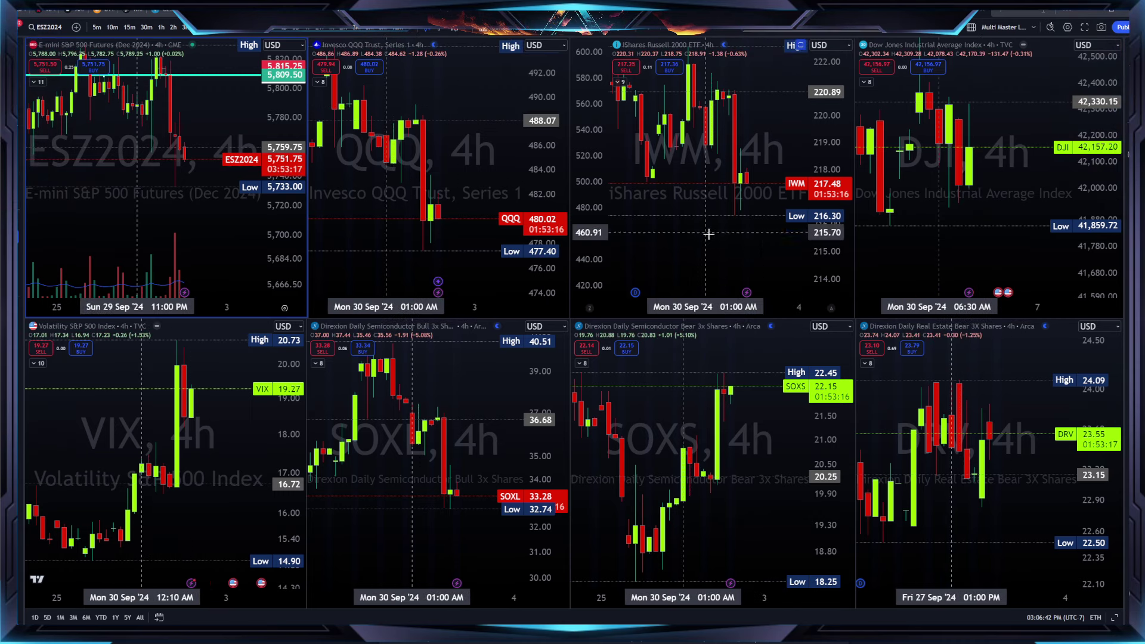
# - Check the IWM and DRV panes, then return to the GME daily layout
pyautogui.click(737, 144)
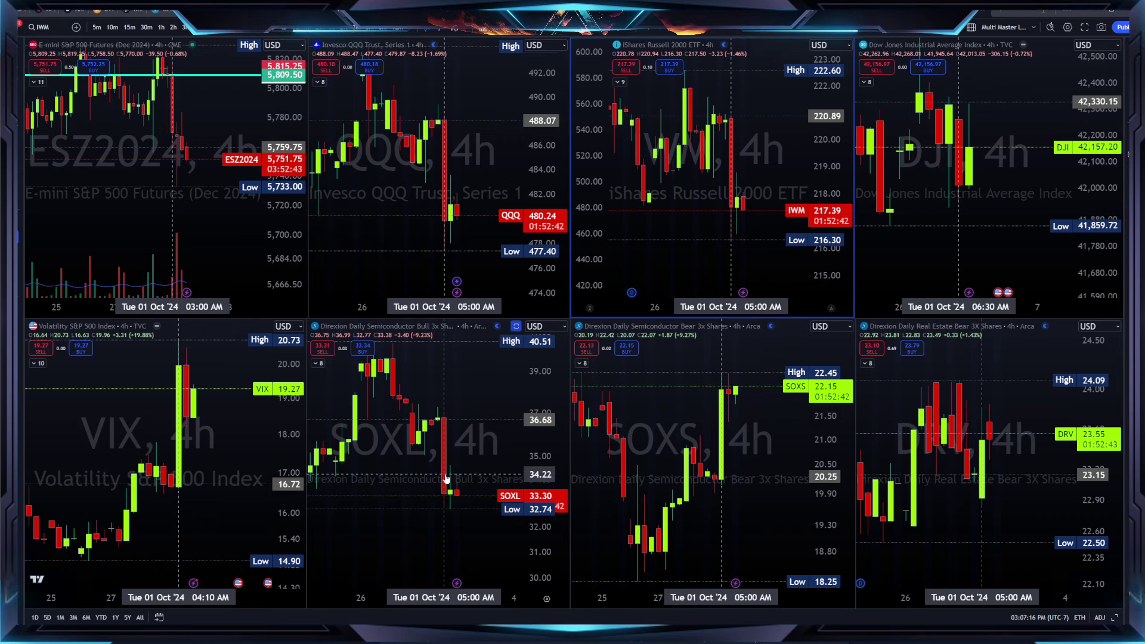
pyautogui.click(1033, 385)
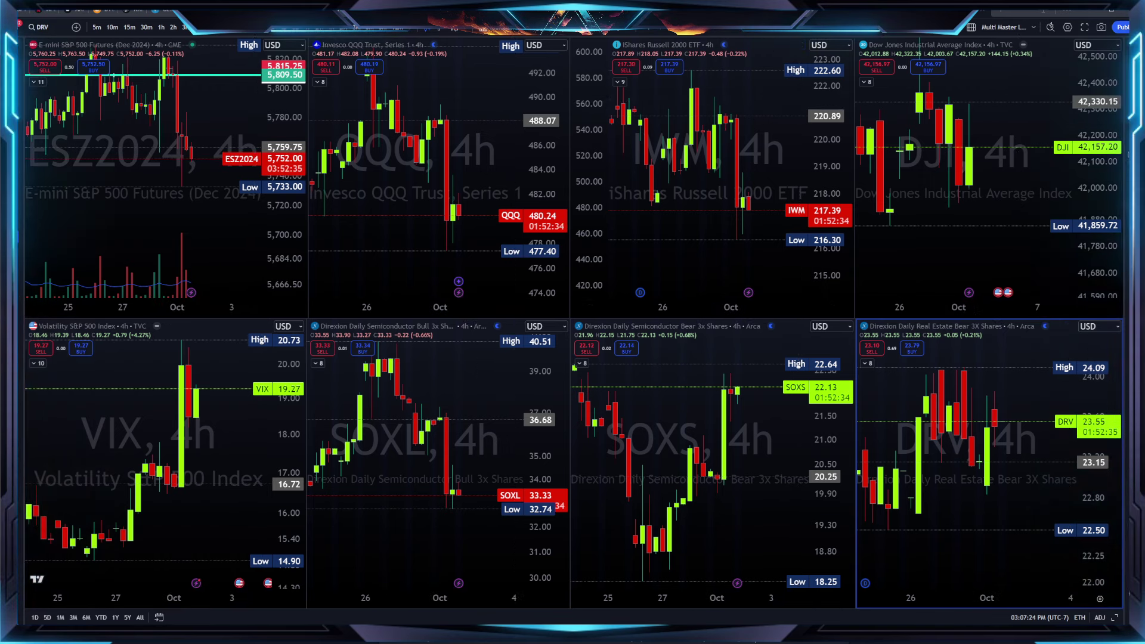
pyautogui.hotkey('ctrl', 'Tab')
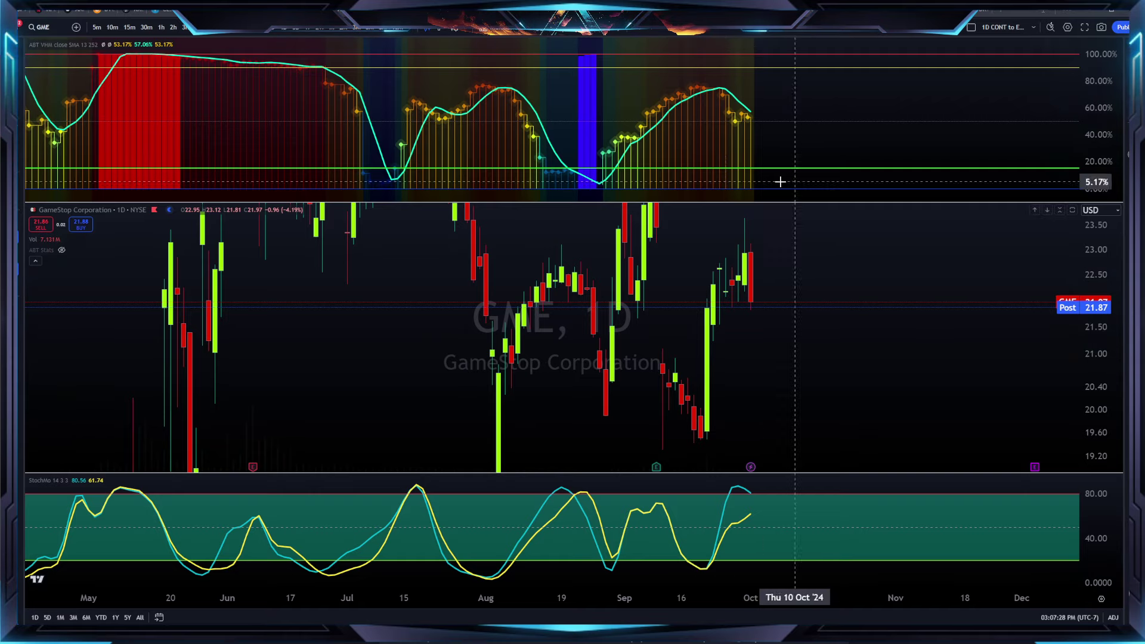
# - Shrink the top indicator pane and put GME on the 15-minute timeframe
pyautogui.moveTo(784, 198); pyautogui.dragTo(781, 131)
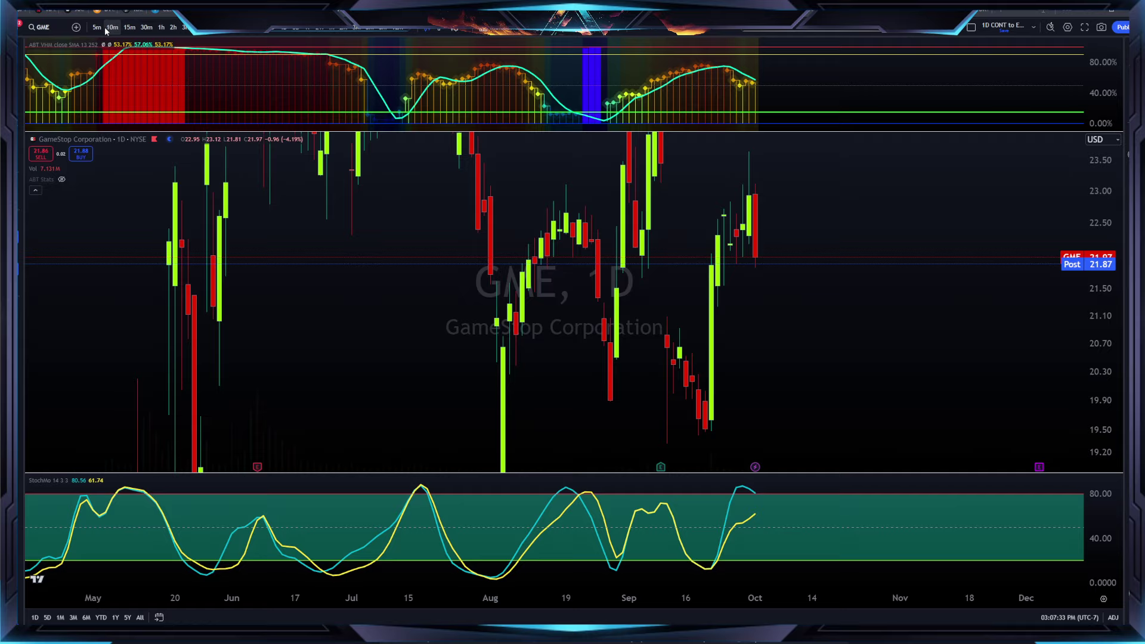
pyautogui.click(128, 27)
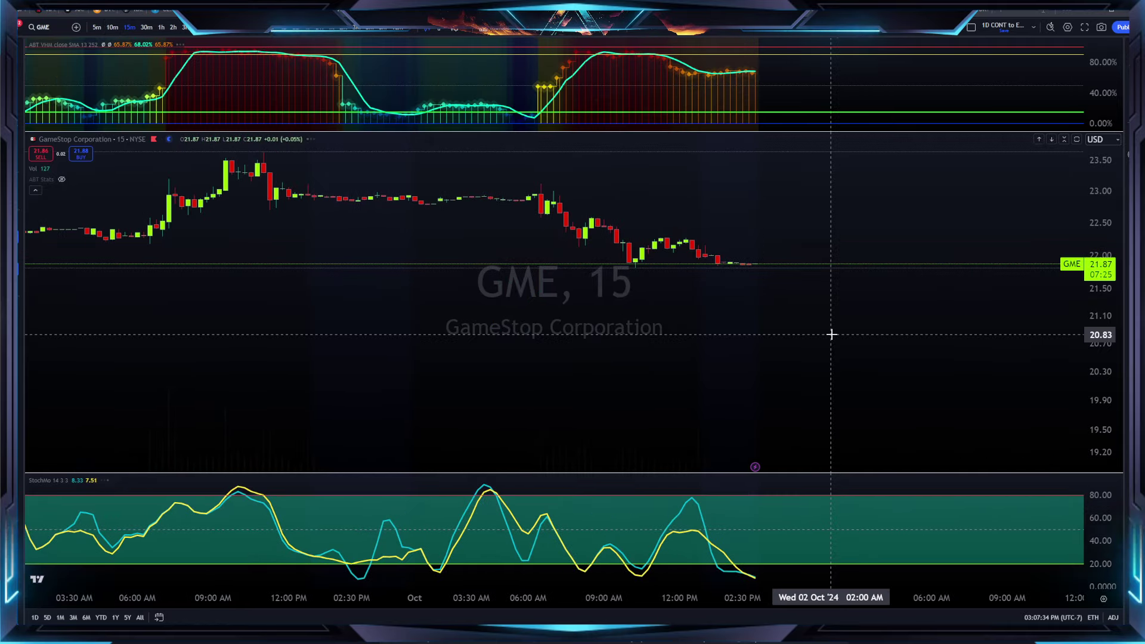
pyautogui.scroll(-1, 876, 370)
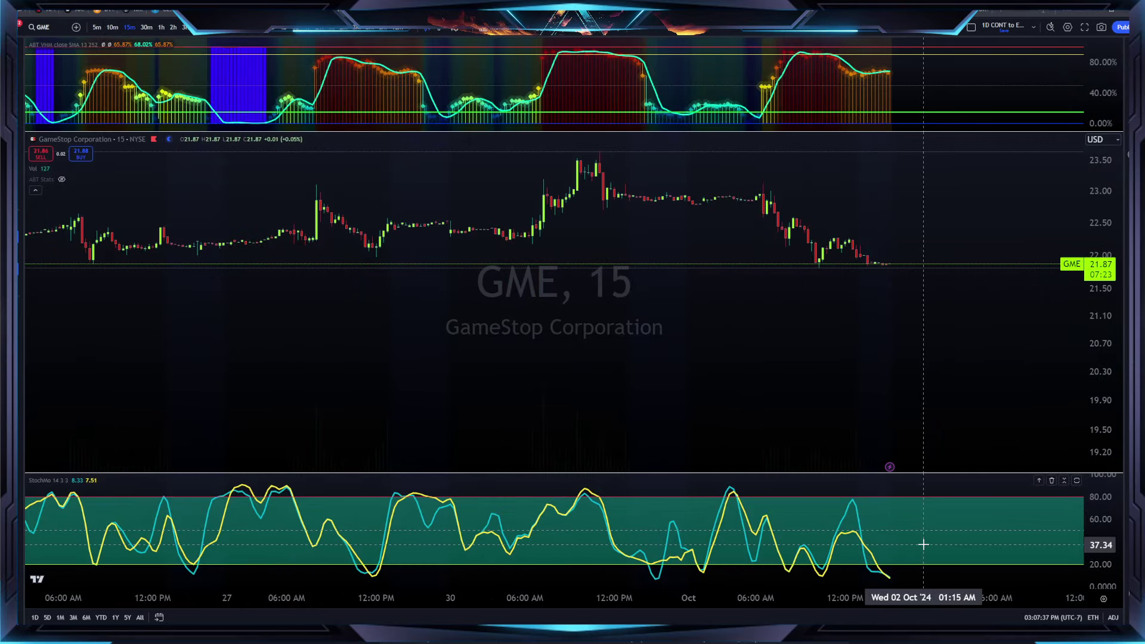
pyautogui.scroll(-2, 915, 306)
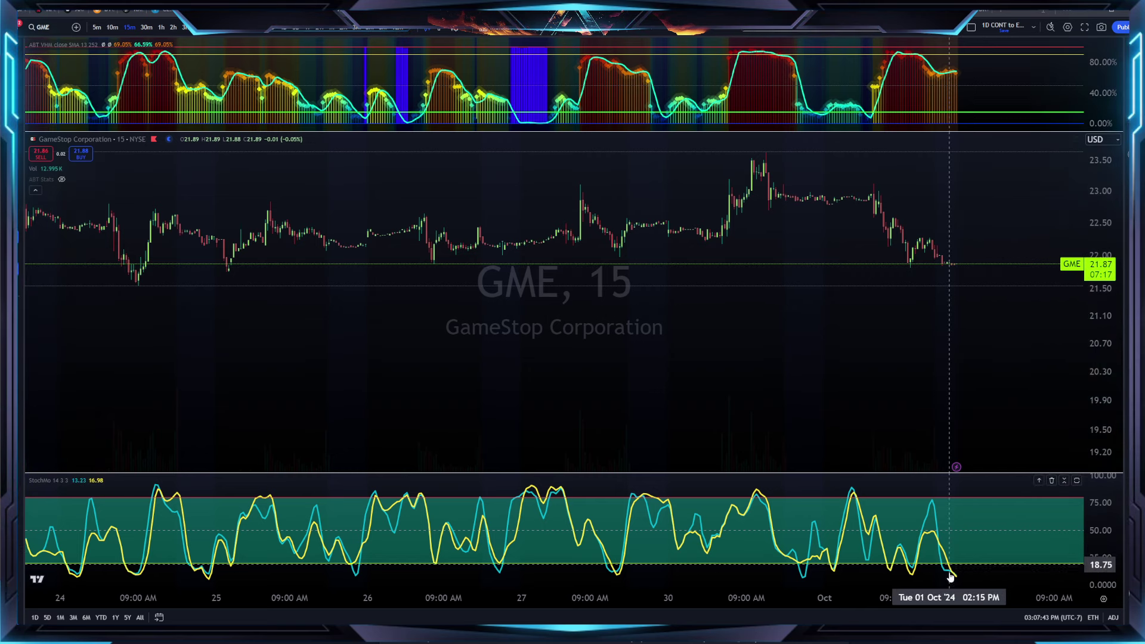
# - Switch to 30-minute bars framing 18 Sep through October, with drawings shown
pyautogui.click(145, 28)
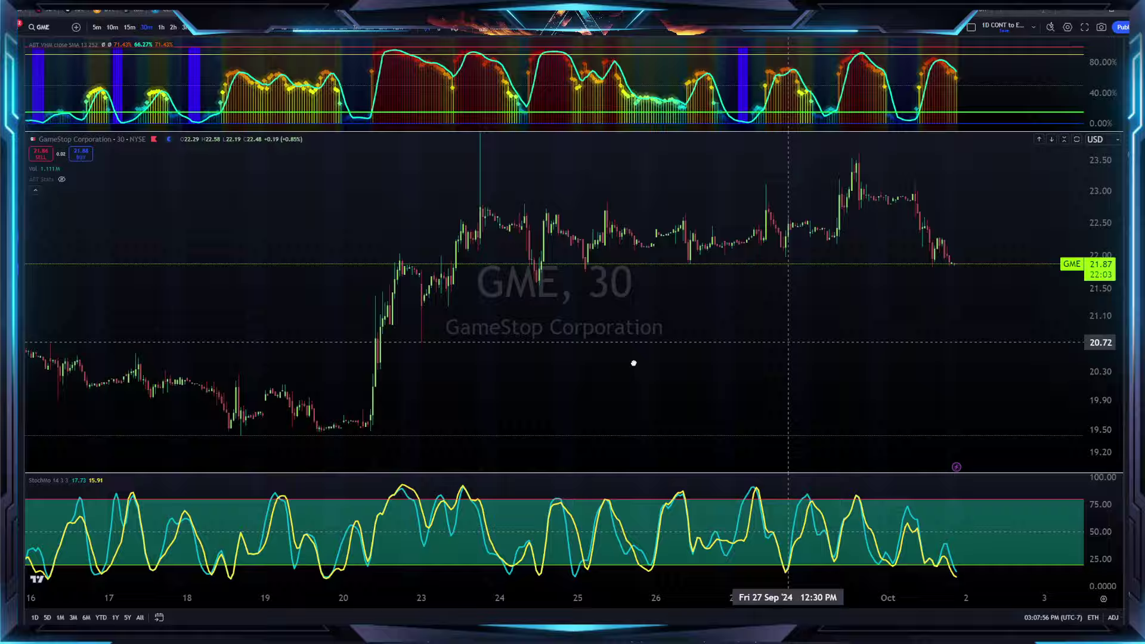
pyautogui.hscroll(10, 631, 361)
pyautogui.moveTo(305, 371); pyautogui.dragTo(917, 338)
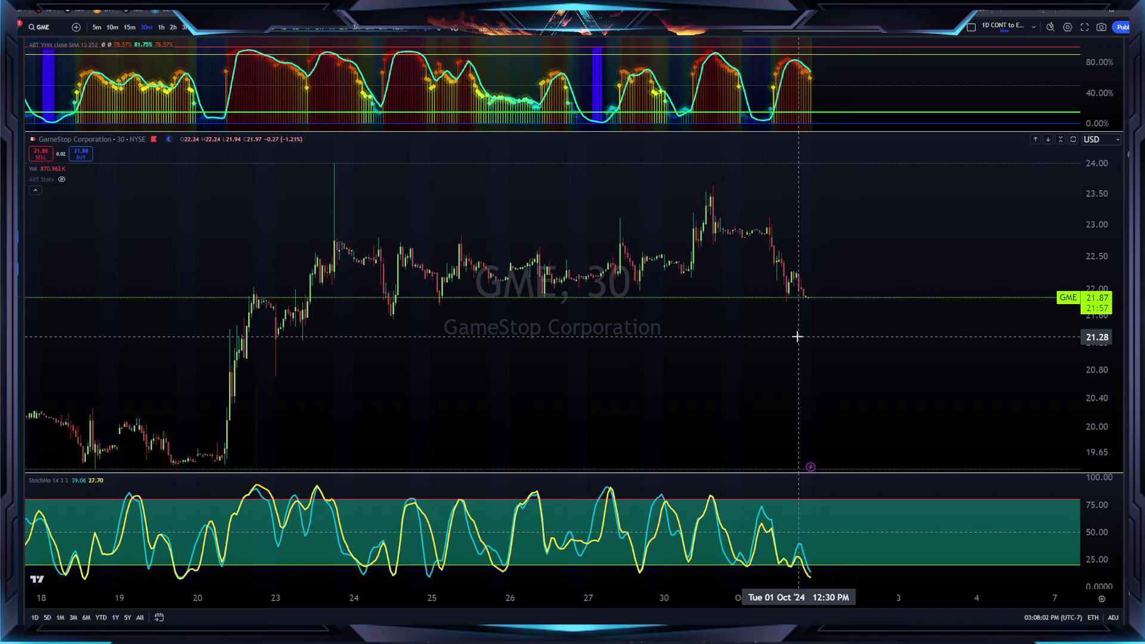
pyautogui.scroll(-2, 797, 337)
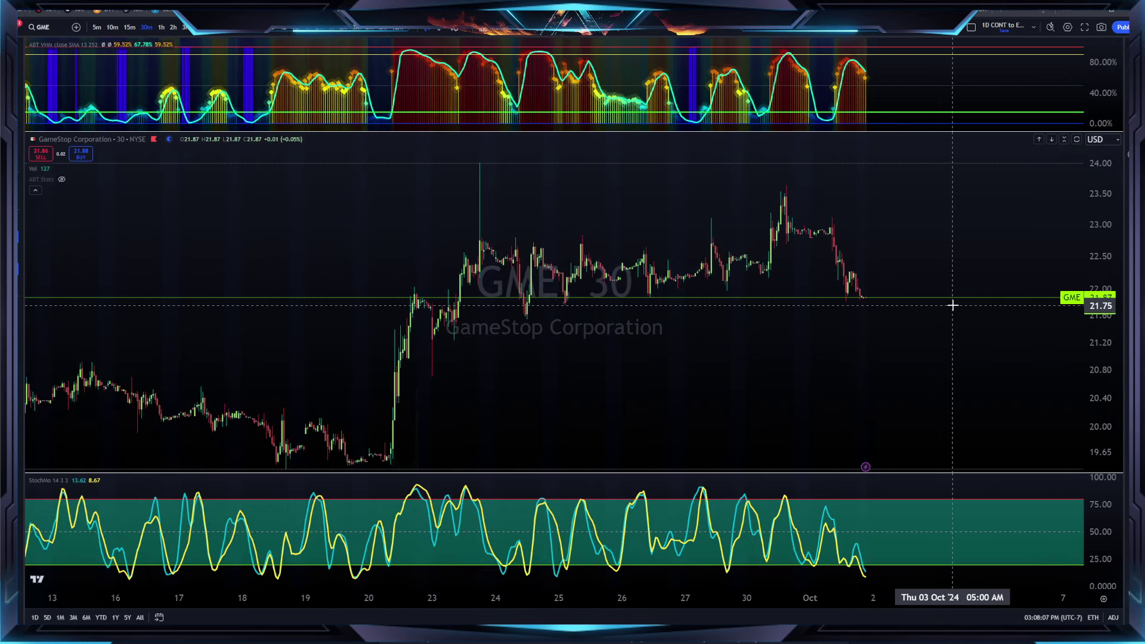
pyautogui.scroll(-3, 952, 305)
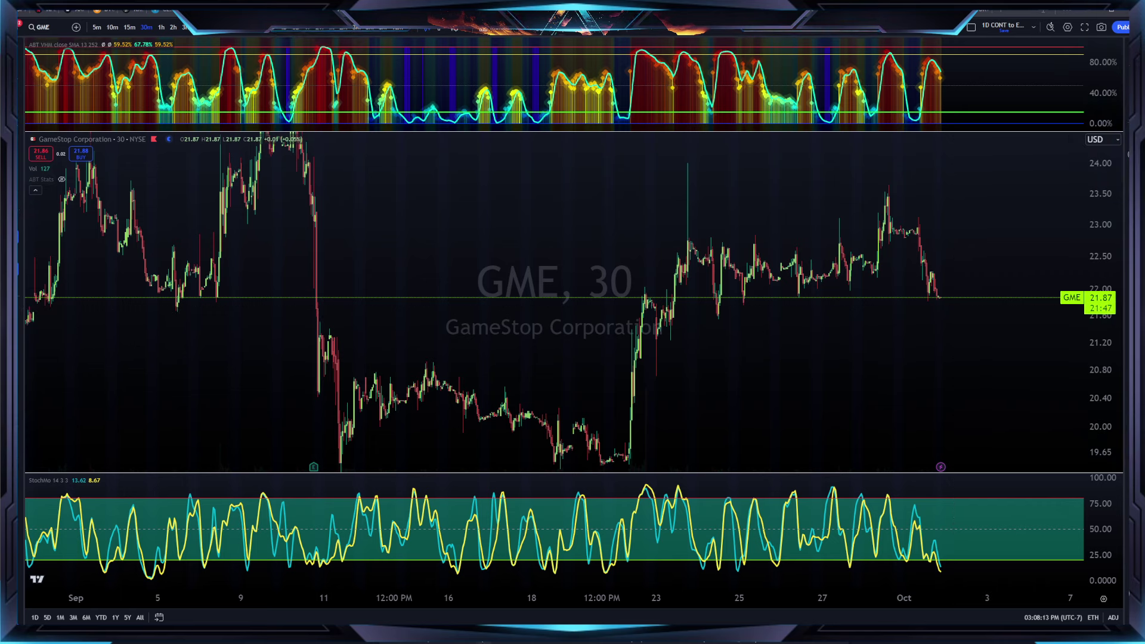
pyautogui.hotkey('ctrl', 'alt', 'h')
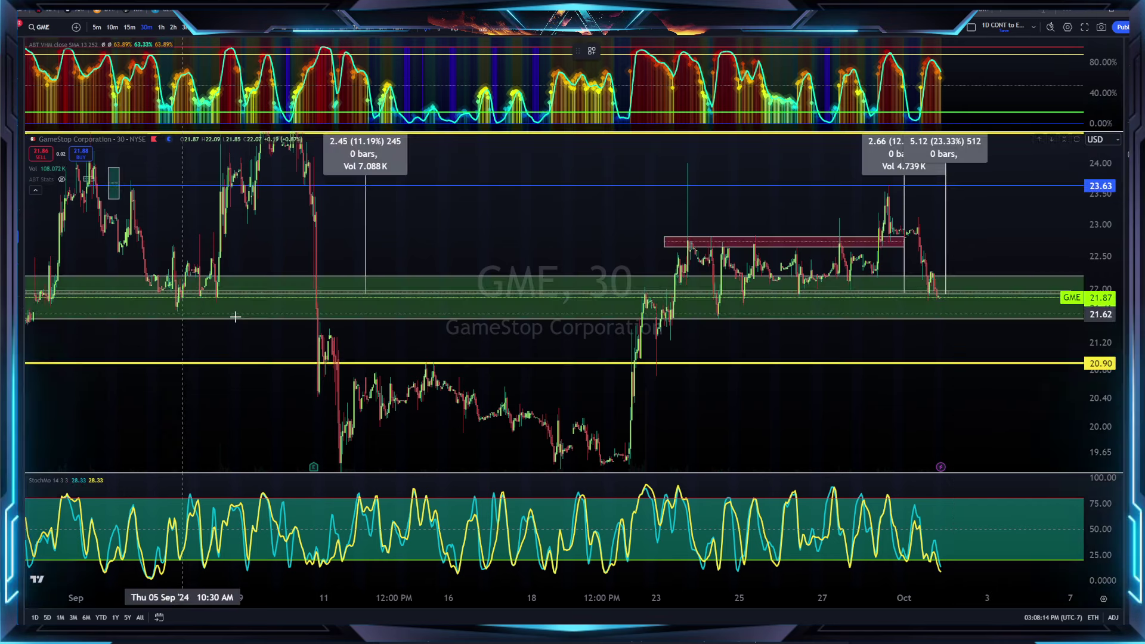
# - Draw a new 21.77–21.55 green zone and delete the old wide zone
pyautogui.click(1019, 304)
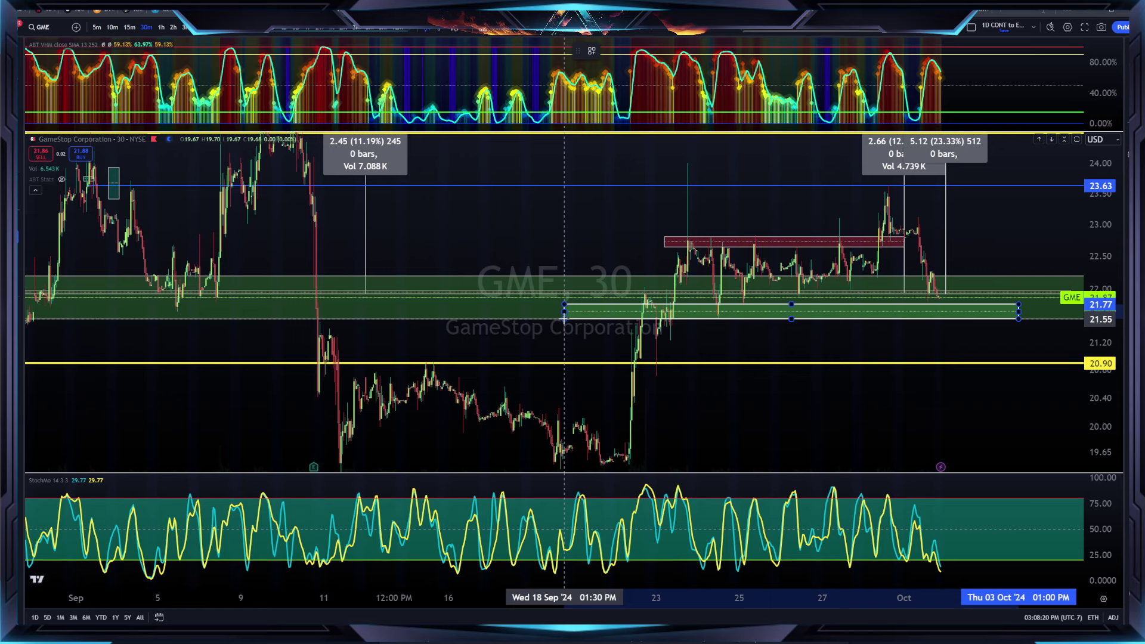
pyautogui.click(565, 317)
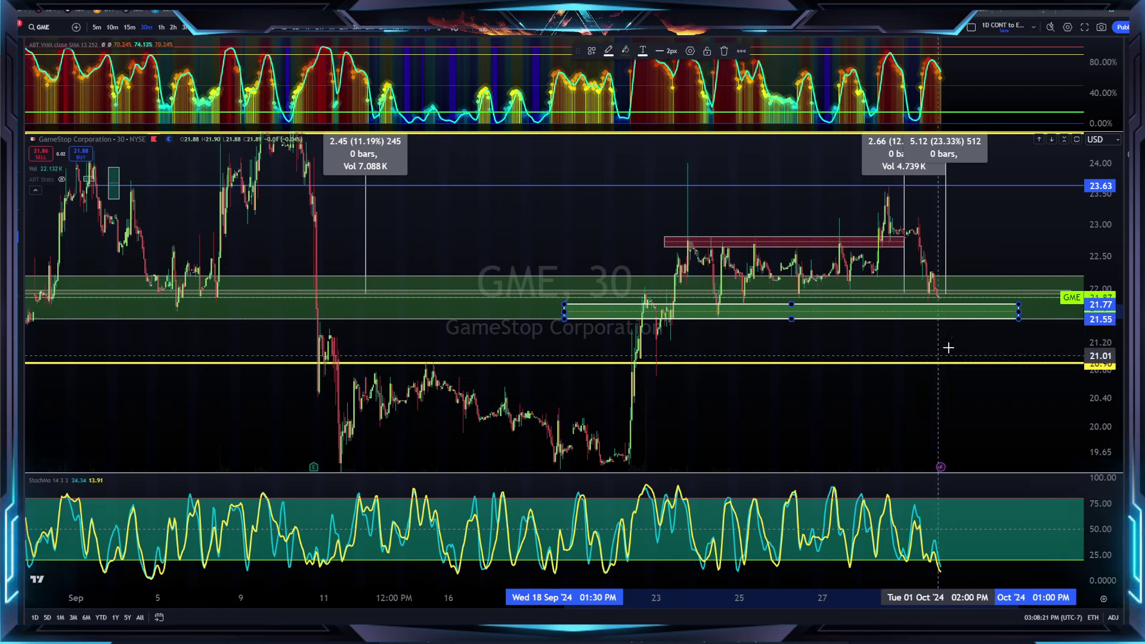
pyautogui.click(1020, 278)
pyautogui.press('Delete')
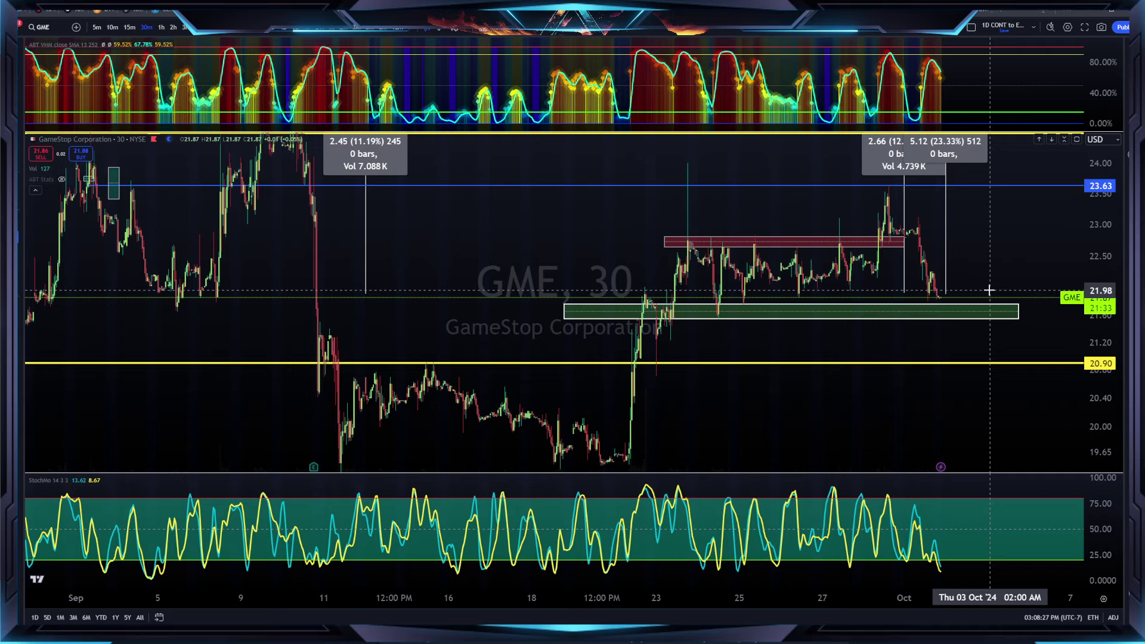
pyautogui.press('g')
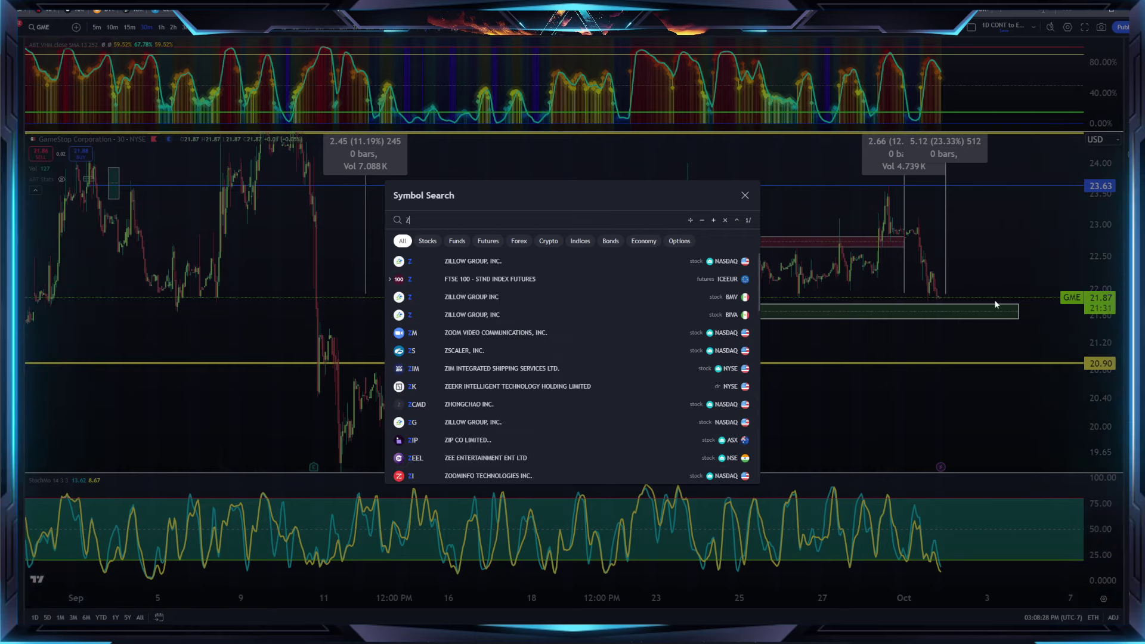
pyautogui.press('Escape')
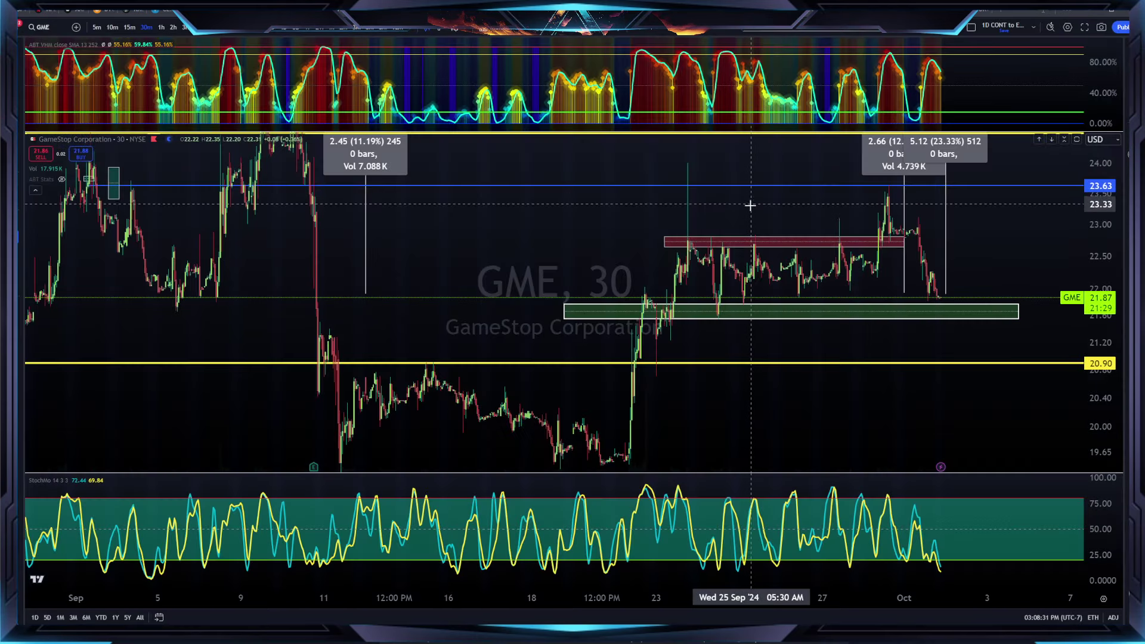
# - Stretch the new green support zone further right into October
pyautogui.scroll(3, 1113, 328)
pyautogui.scroll(5, 1014, 232)
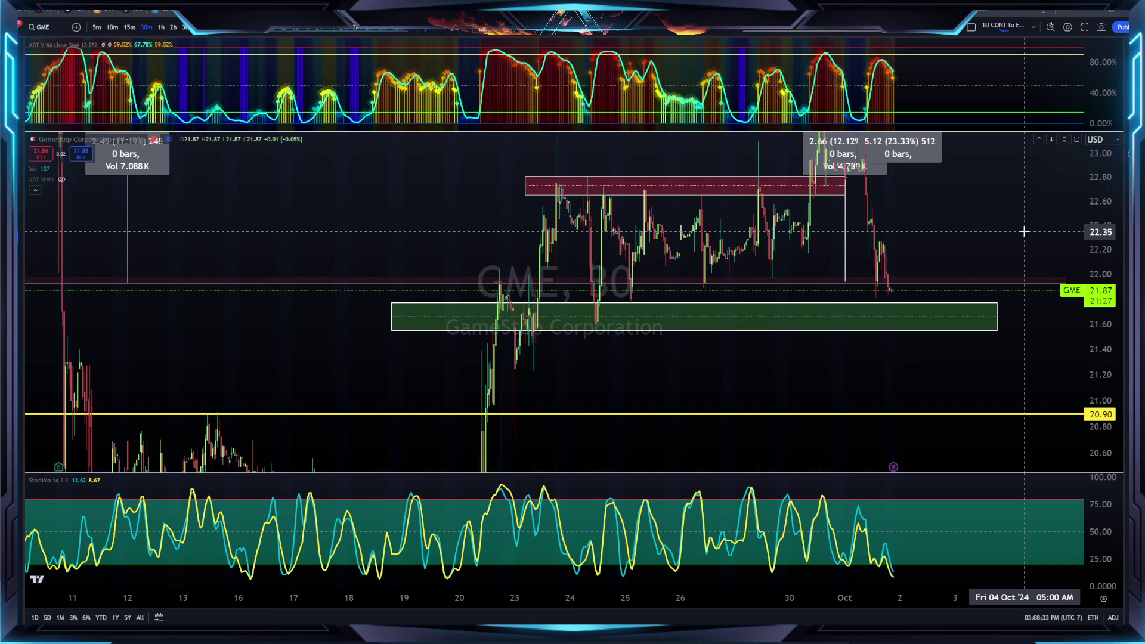
pyautogui.moveTo(1020, 230); pyautogui.dragTo(755, 255)
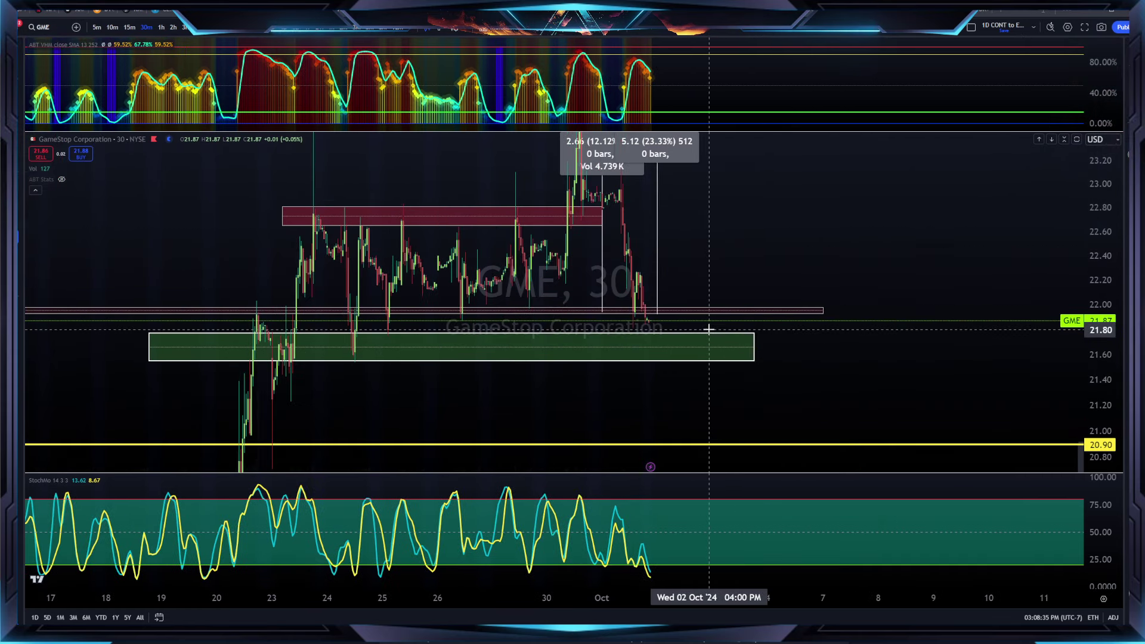
pyautogui.click(758, 338)
pyautogui.moveTo(755, 346); pyautogui.dragTo(815, 345)
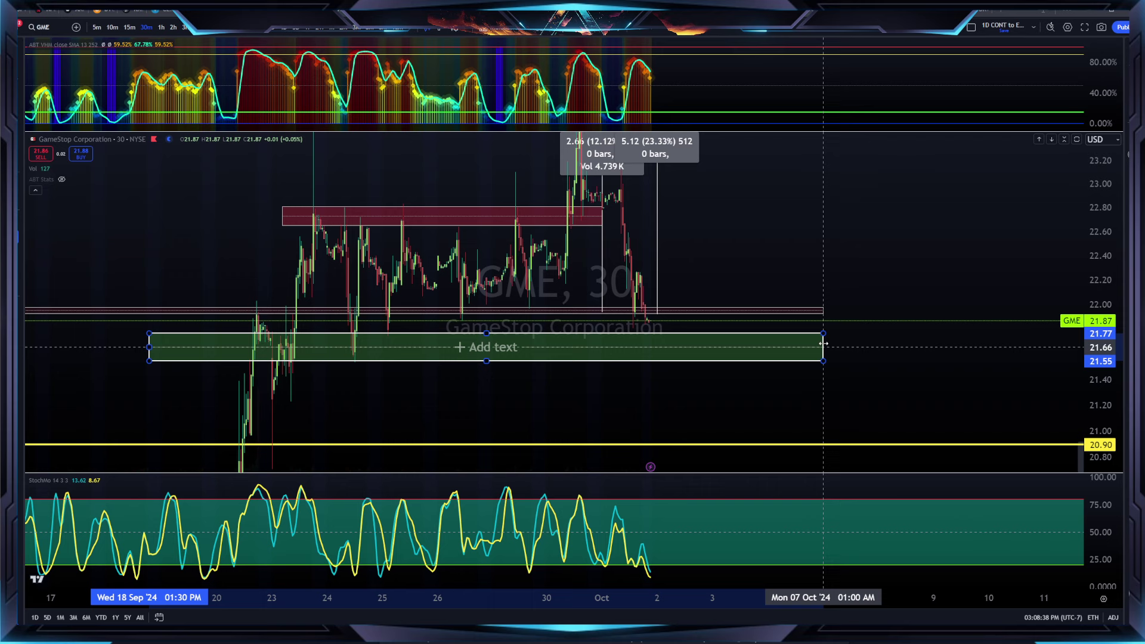
pyautogui.click(647, 417)
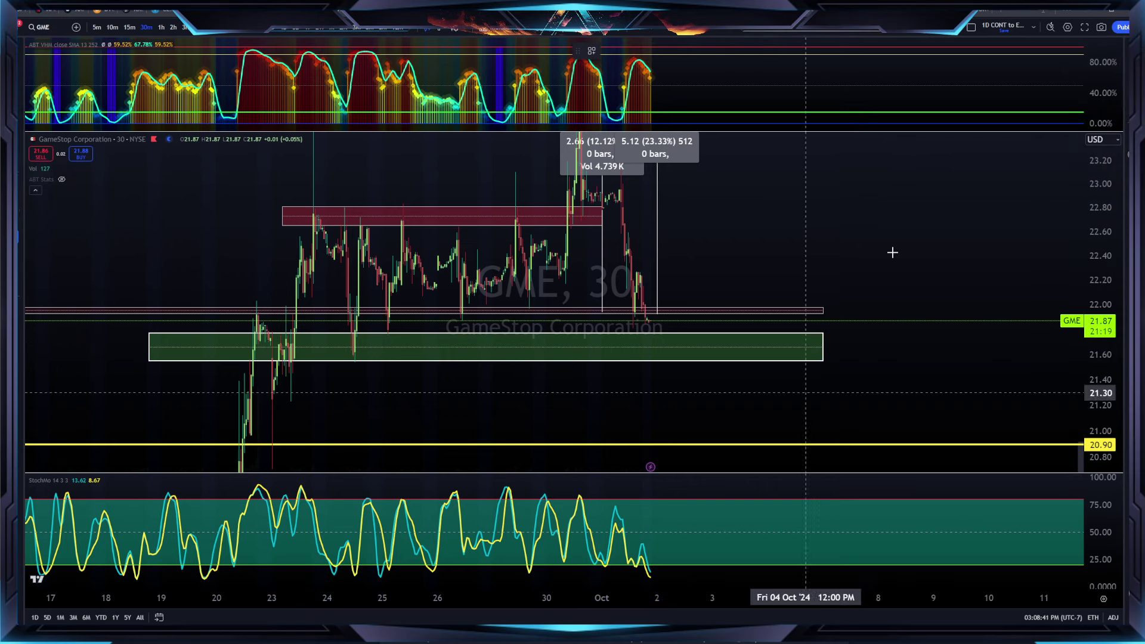
pyautogui.click(825, 335)
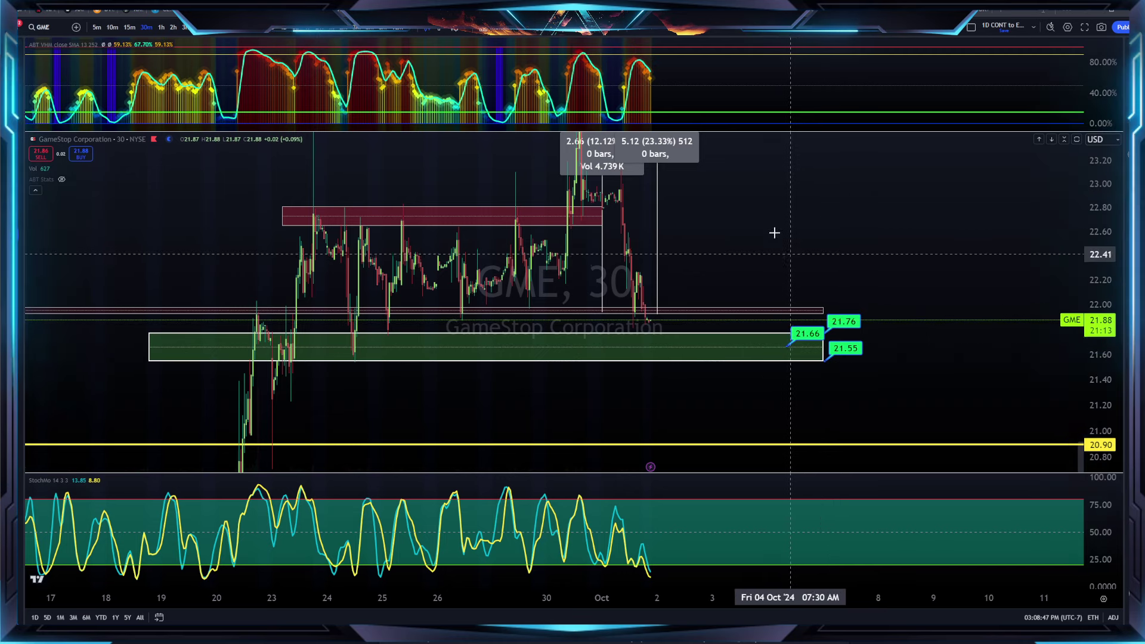
pyautogui.moveTo(772, 235); pyautogui.dragTo(879, 228)
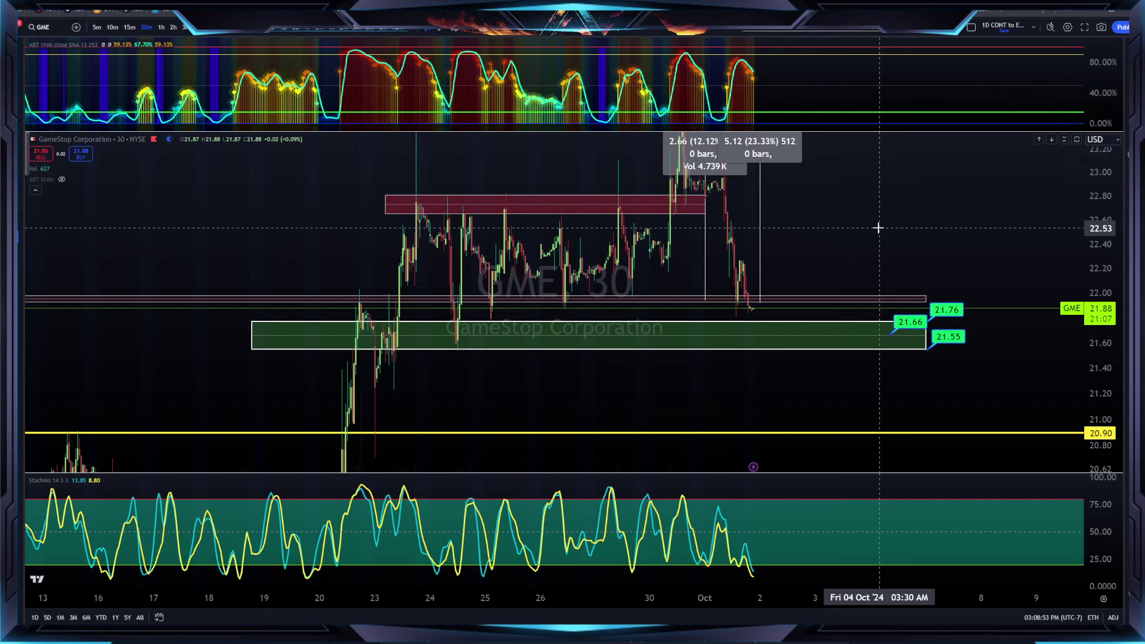
pyautogui.scroll(-2, 871, 255)
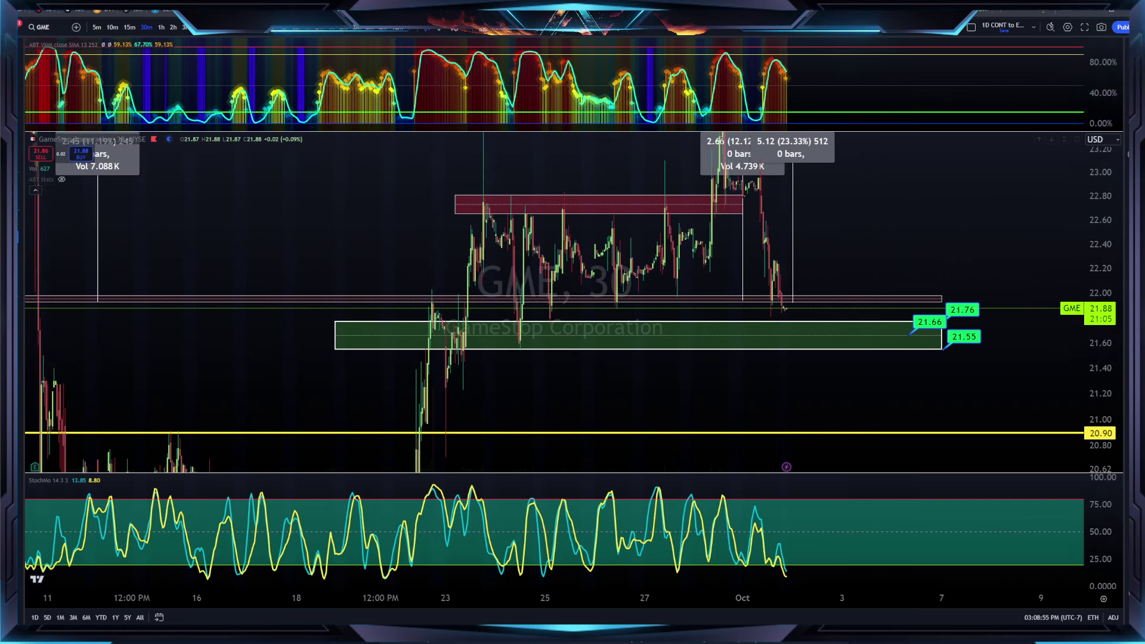
# - Hide all drawings and indicator panes, then zoom out to early July
pyautogui.hotkey('ctrl', 'alt', 'h')
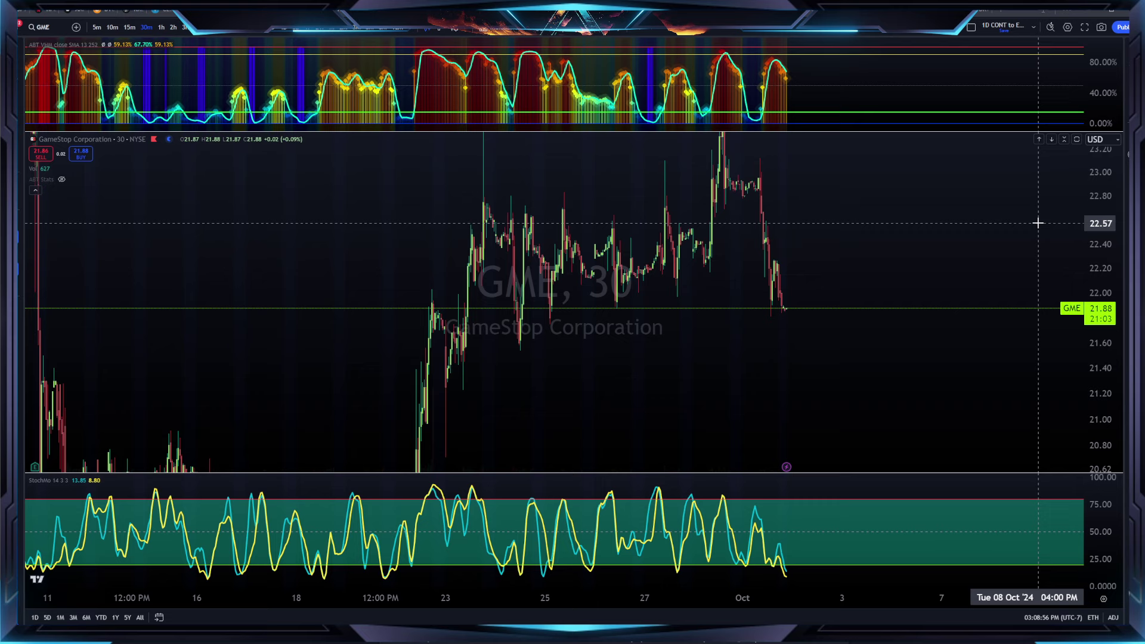
pyautogui.hotkey('ctrl', 'alt', 'i')
pyautogui.hotkey('alt', 'r')
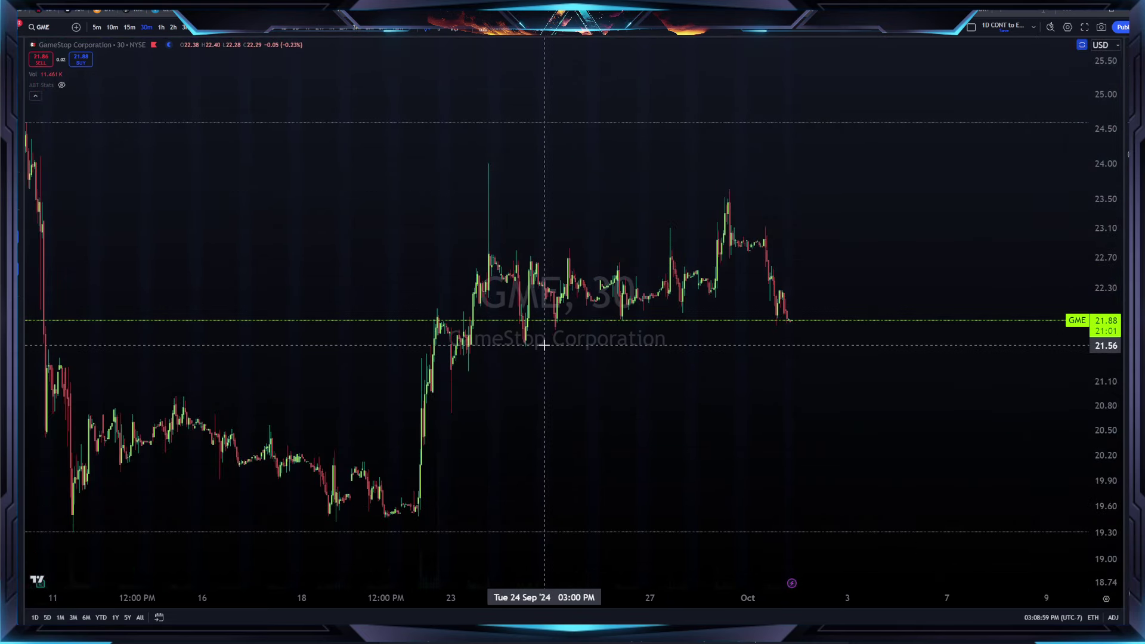
pyautogui.scroll(-3, 602, 352)
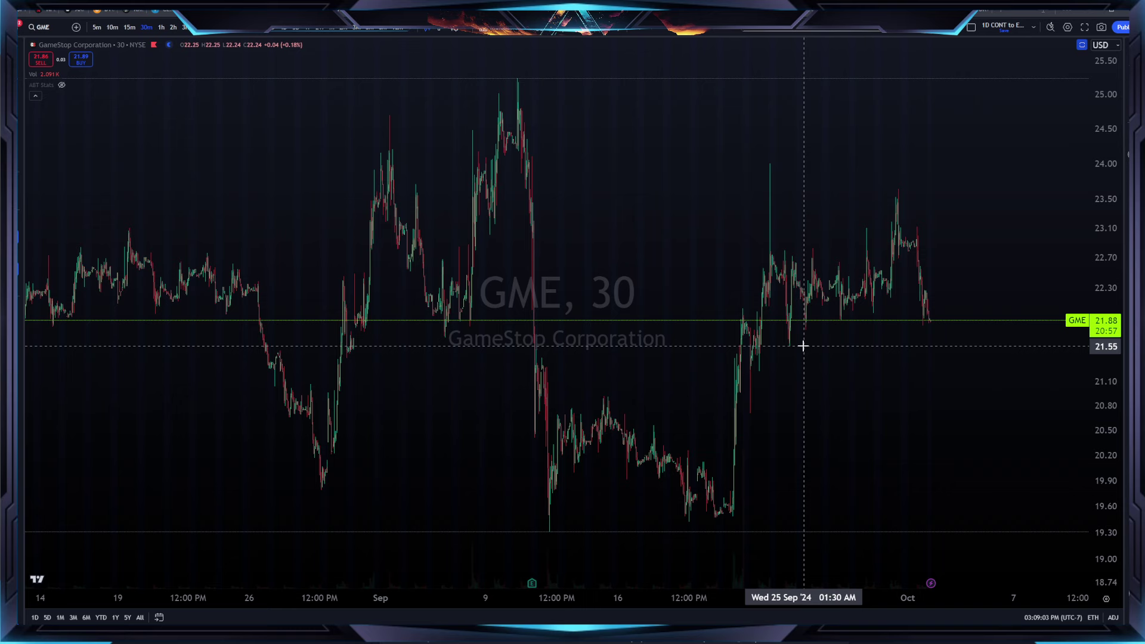
pyautogui.scroll(-3, 802, 346)
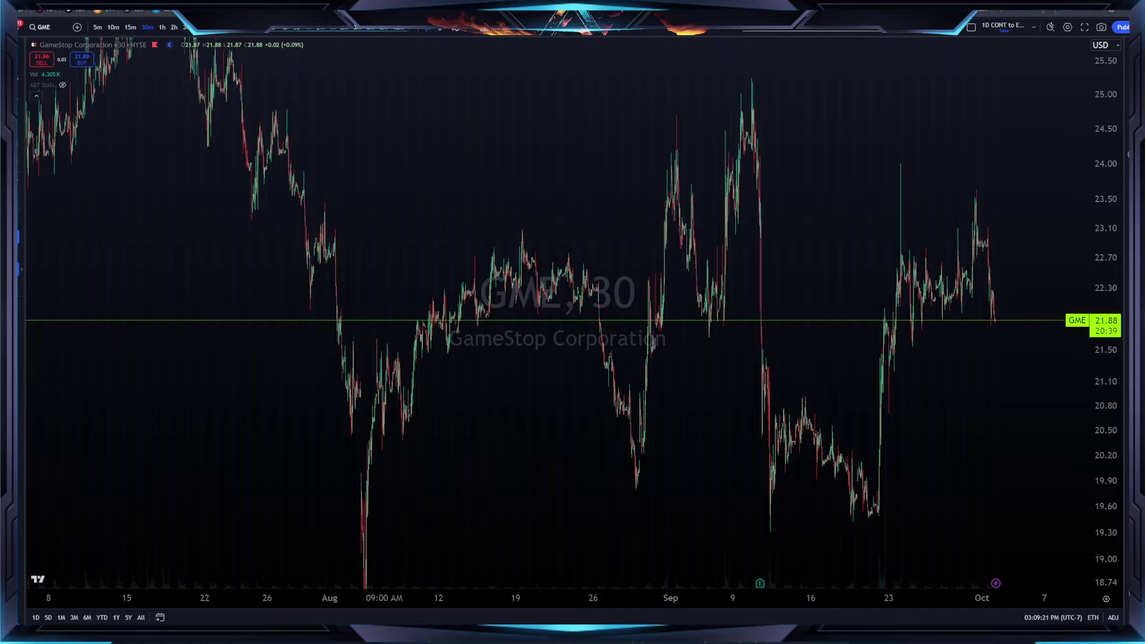
# - Show drawings again, compress the price scale, and shift the e-mail text label right
pyautogui.moveTo(601, 190); pyautogui.dragTo(439, 444)
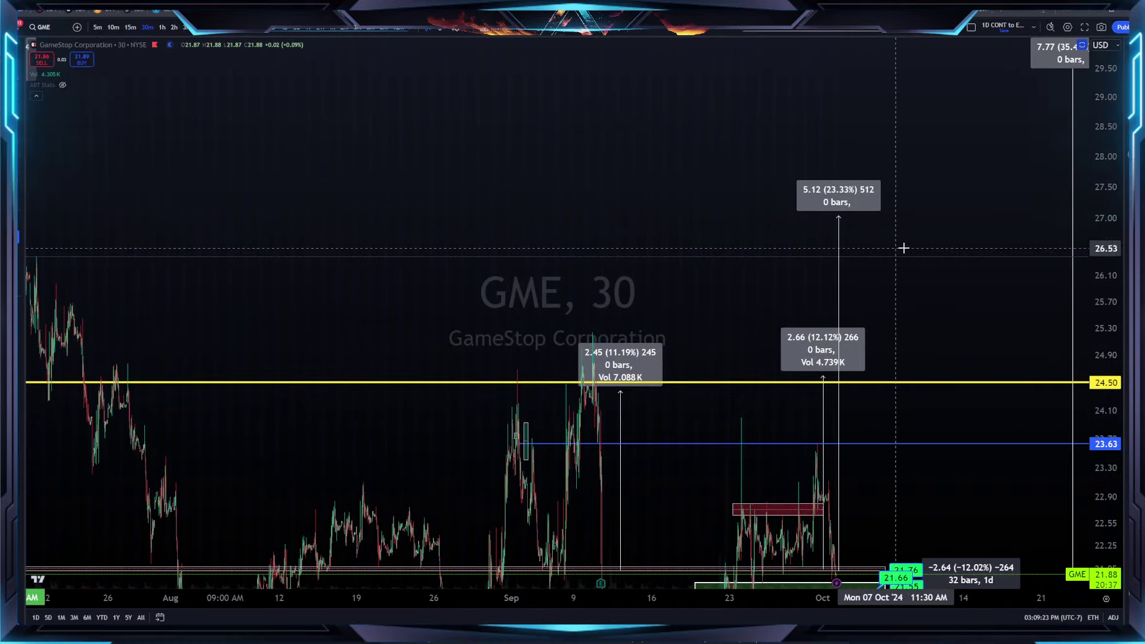
pyautogui.moveTo(1103, 310); pyautogui.dragTo(1068, 391)
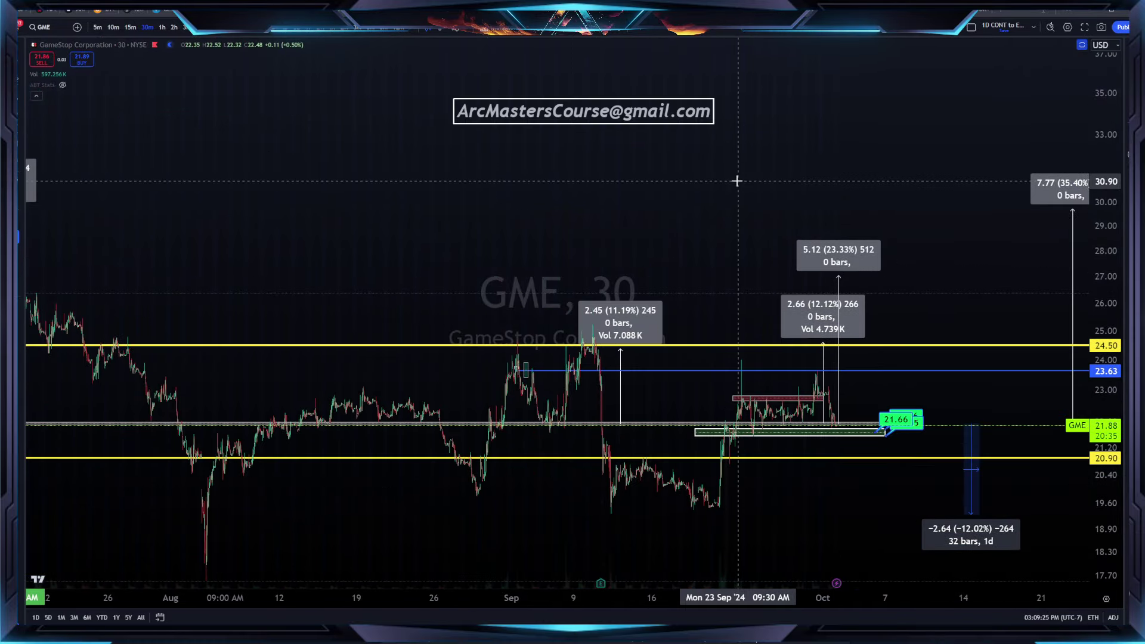
pyautogui.moveTo(562, 115); pyautogui.dragTo(602, 177)
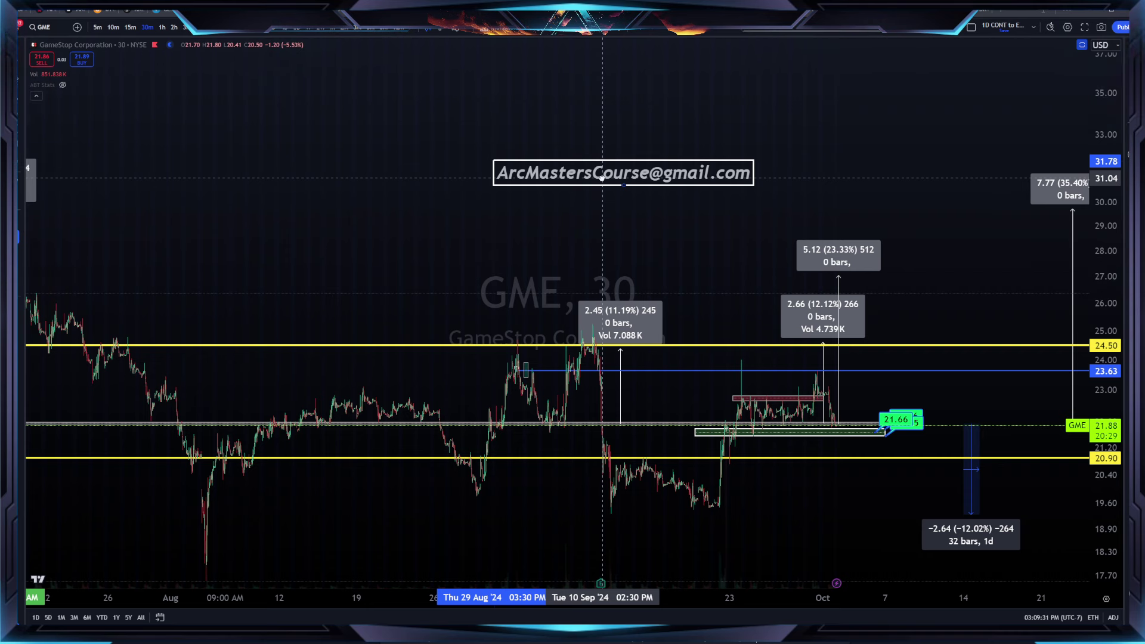
pyautogui.moveTo(603, 177); pyautogui.dragTo(755, 176)
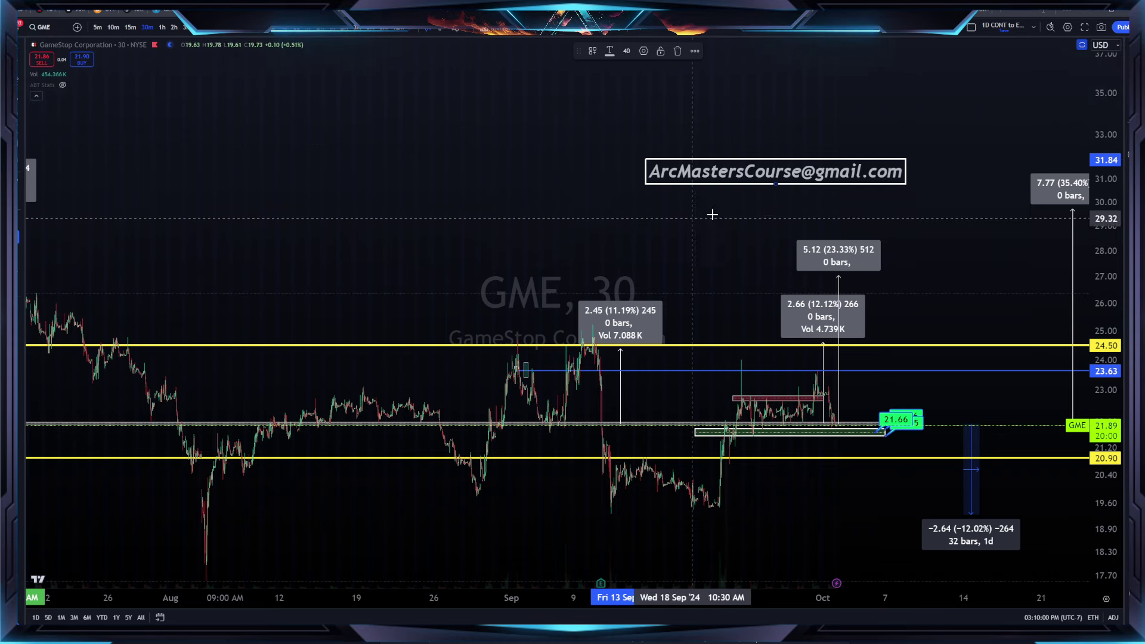
pyautogui.scroll(3, 595, 195)
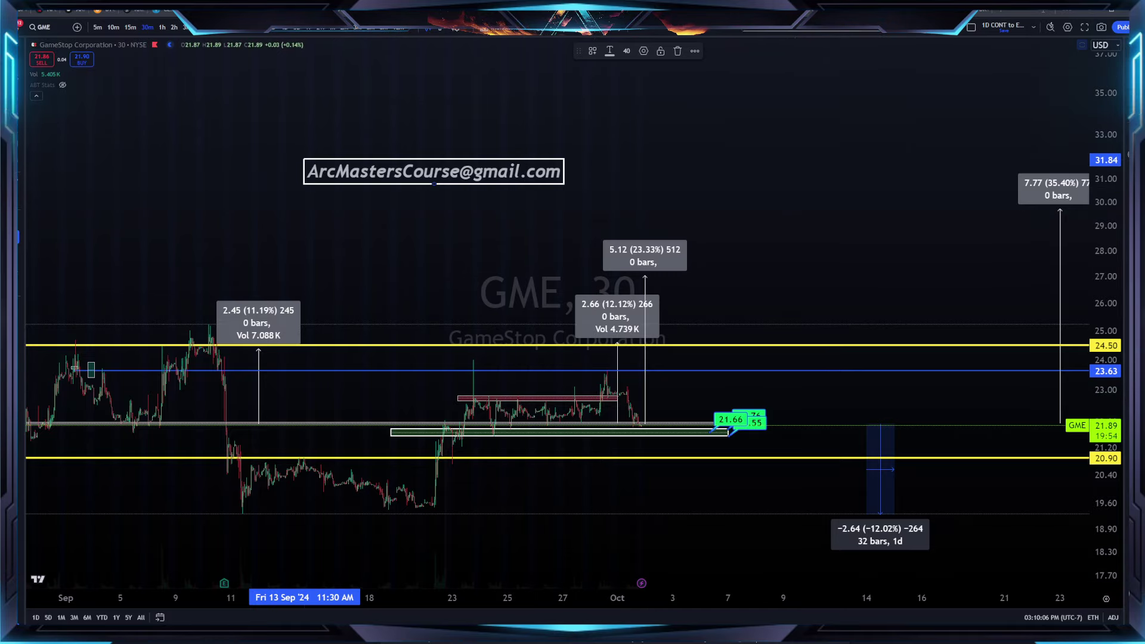
# - Rescale and pan the 30-minute chart to frame the green support zone
pyautogui.moveTo(1111, 428); pyautogui.dragTo(678, 122)
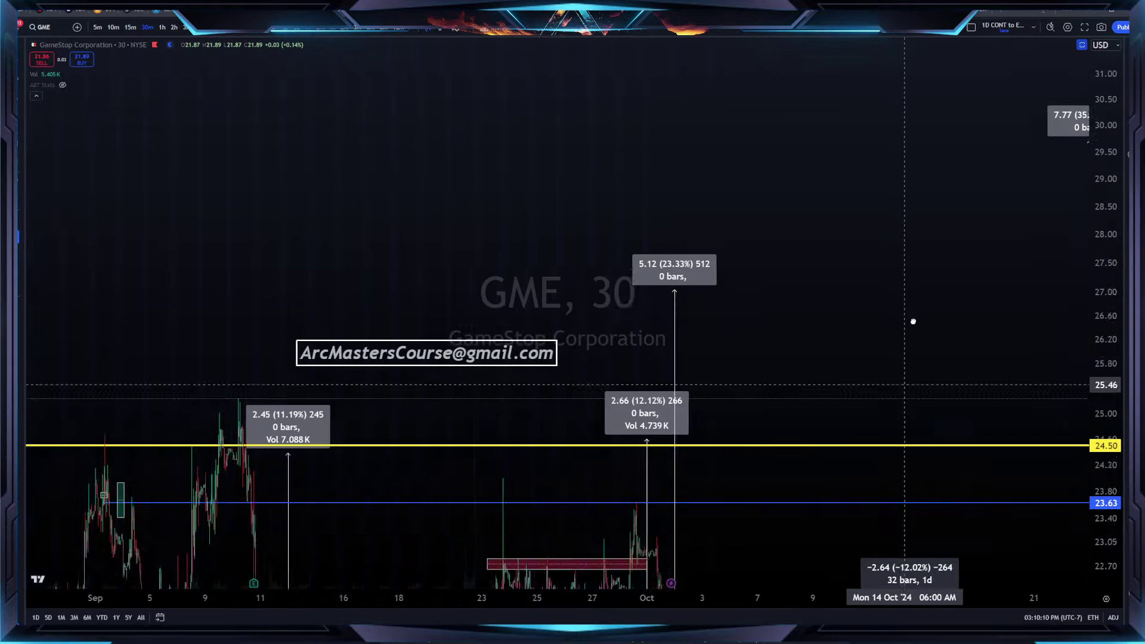
pyautogui.moveTo(913, 322); pyautogui.dragTo(944, 101)
pyautogui.moveTo(1107, 437)
pyautogui.mouseDown()
pyautogui.moveTo(1106, 388)
pyautogui.moveTo(1107, 417)
pyautogui.mouseUp()
pyautogui.moveTo(1014, 320); pyautogui.dragTo(1015, 378)
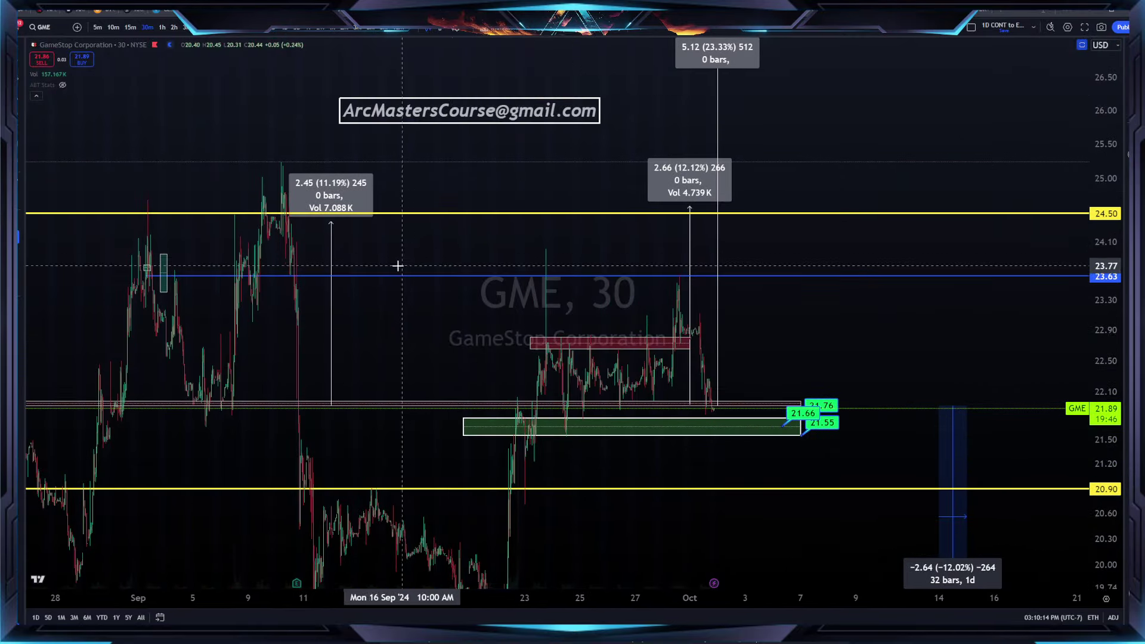
pyautogui.moveTo(1029, 327); pyautogui.dragTo(954, 287)
pyautogui.moveTo(1106, 417); pyautogui.dragTo(1106, 370)
pyautogui.moveTo(900, 274); pyautogui.dragTo(903, 302)
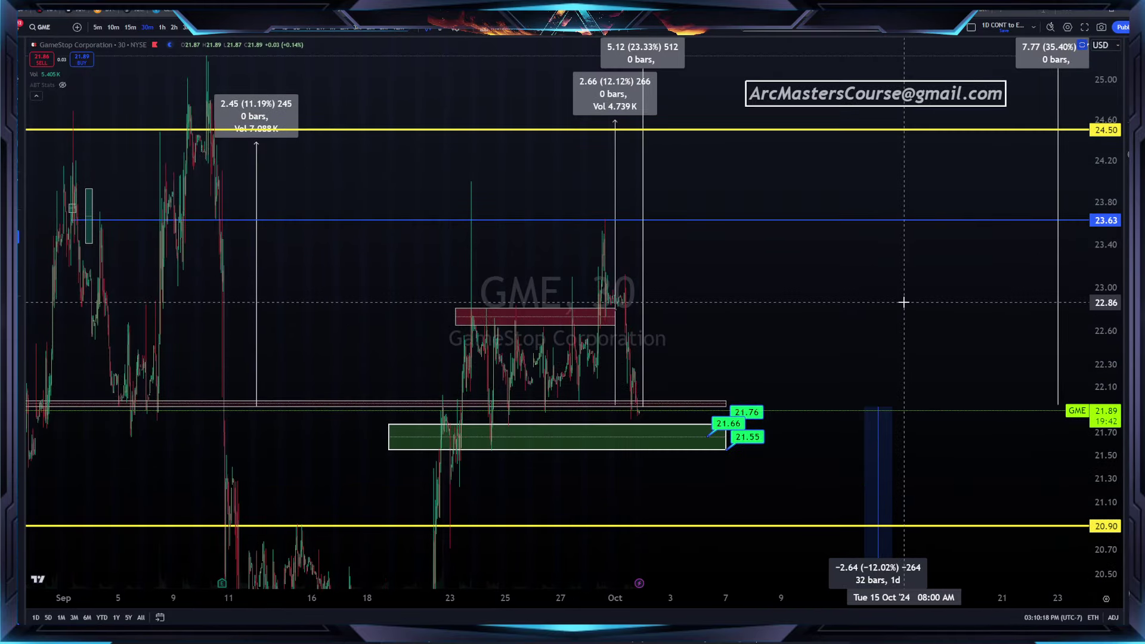
# - Extend the green 21.55–21.76 zone's left edge back to early September
pyautogui.click(508, 448)
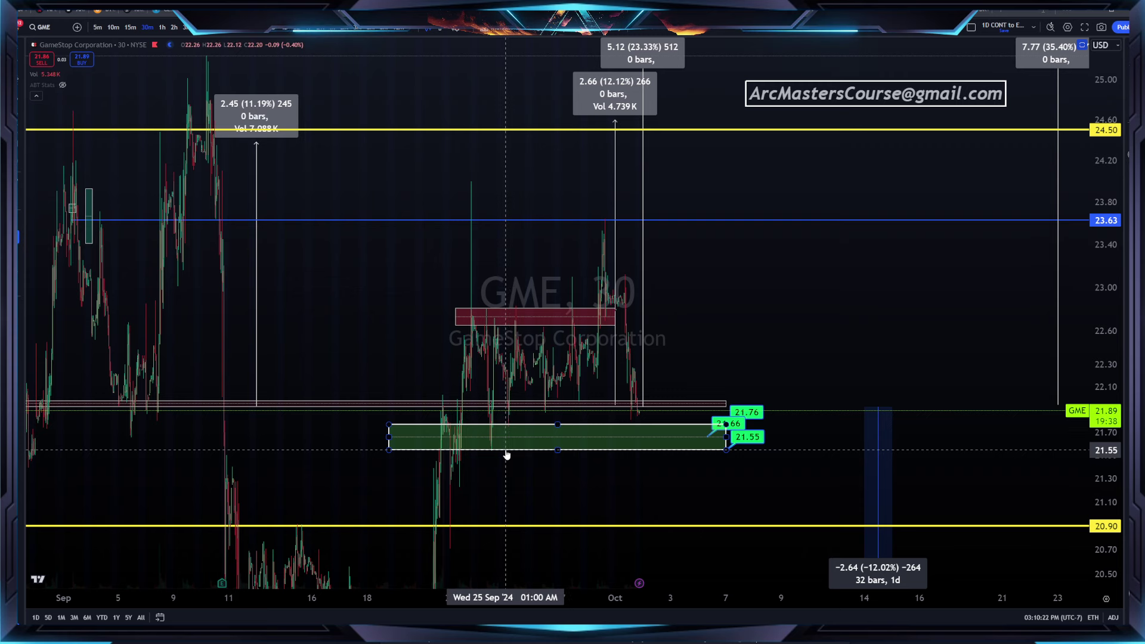
pyautogui.click(148, 437)
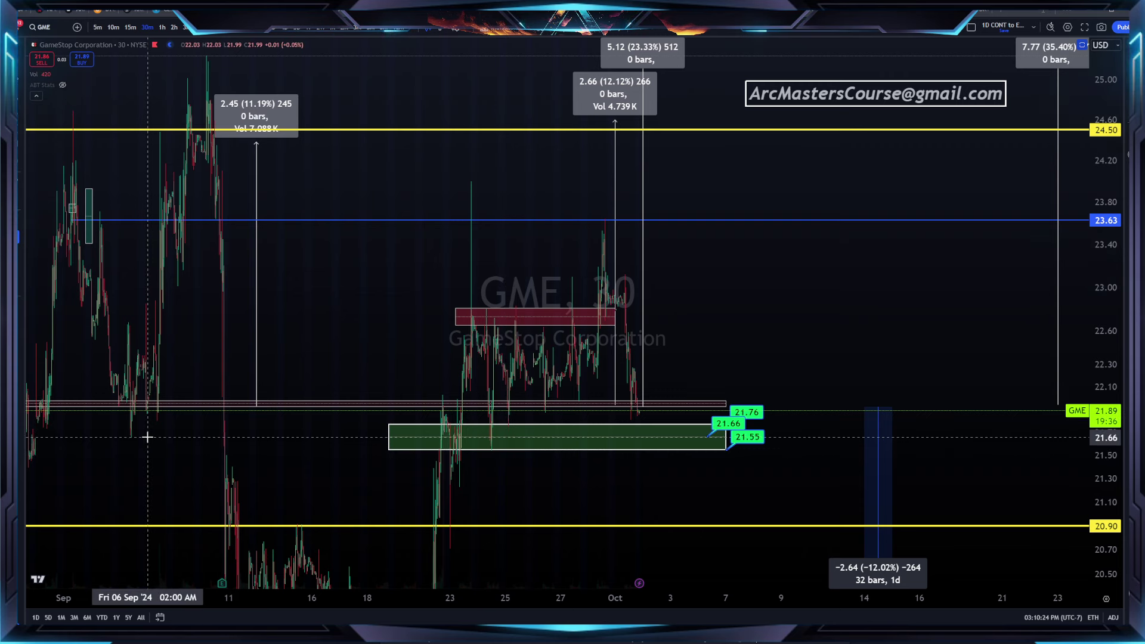
pyautogui.moveTo(388, 438); pyautogui.dragTo(79, 438)
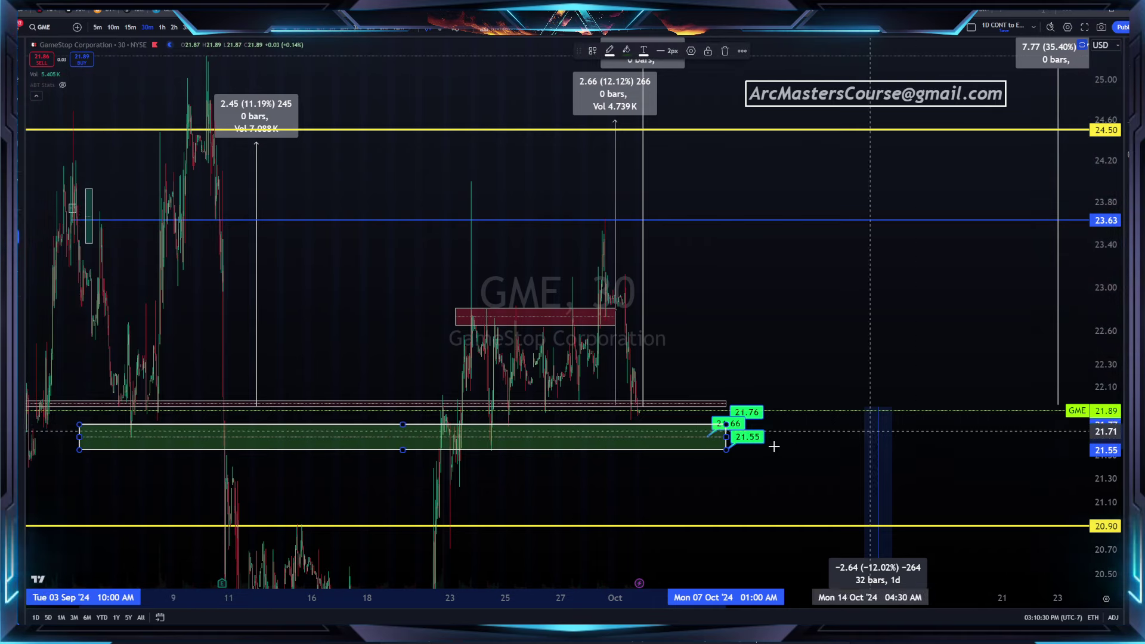
pyautogui.click(738, 424)
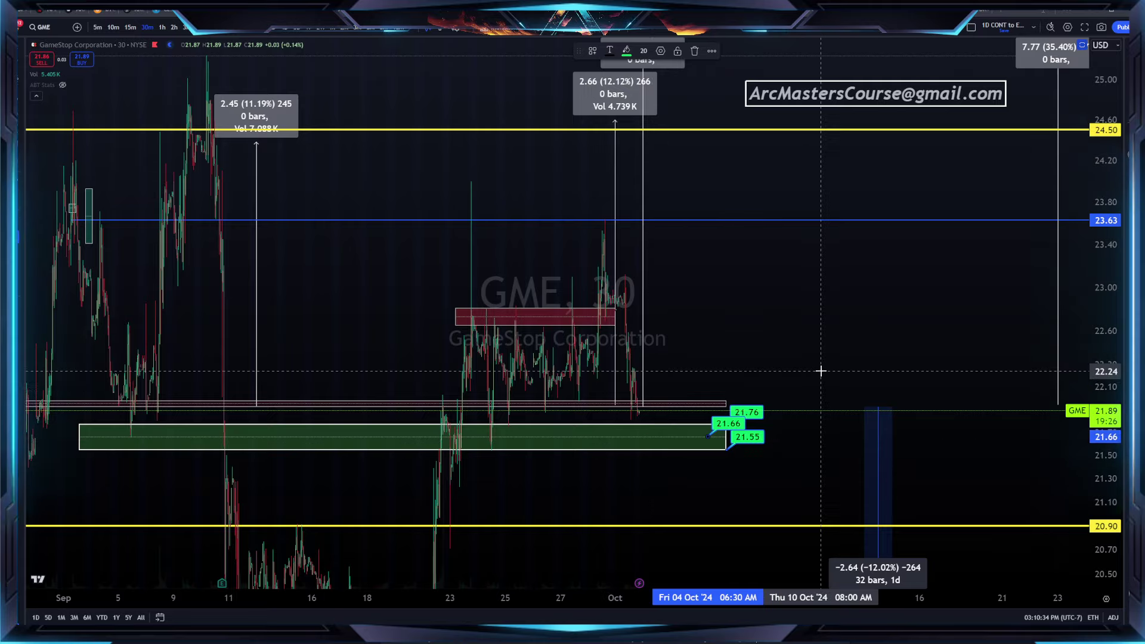
pyautogui.moveTo(822, 372); pyautogui.dragTo(849, 265)
pyautogui.scroll(-3, 882, 346)
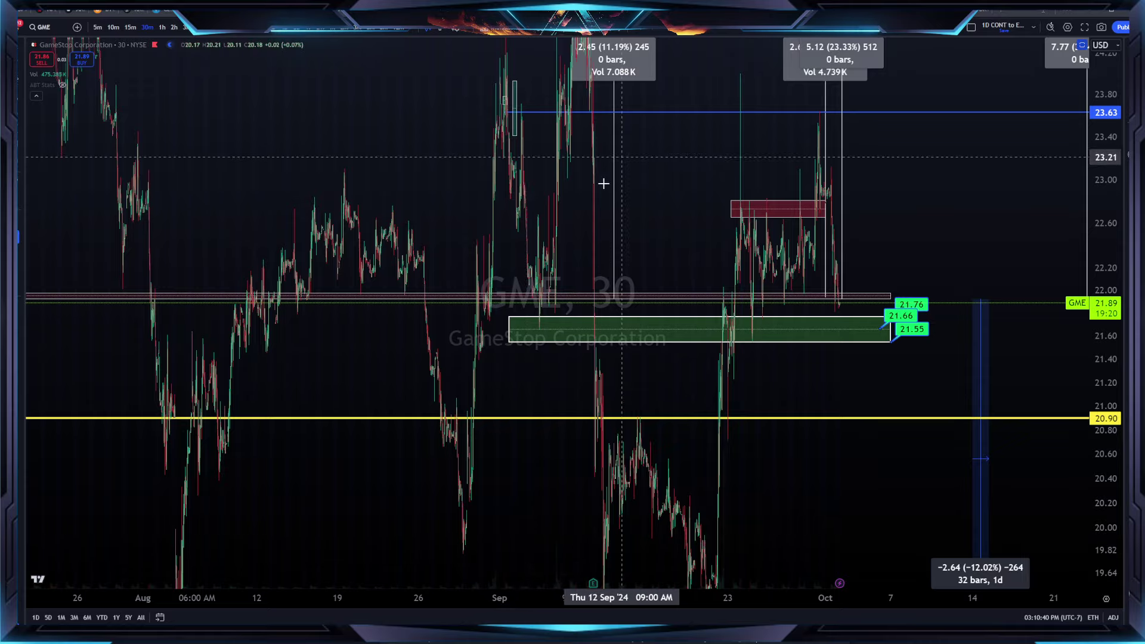
pyautogui.scroll(3, 593, 215)
# - Restore the indicator panes and view October 1 candles on 10-minute bars
pyautogui.doubleClick(385, 198)
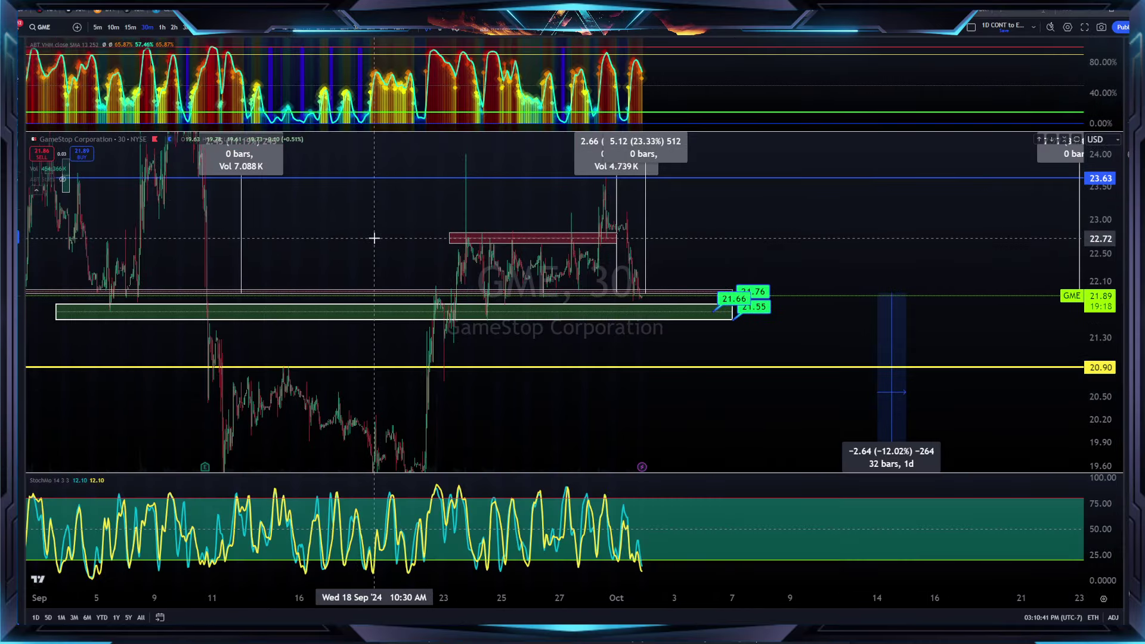
pyautogui.scroll(2, 373, 238)
pyautogui.click(161, 28)
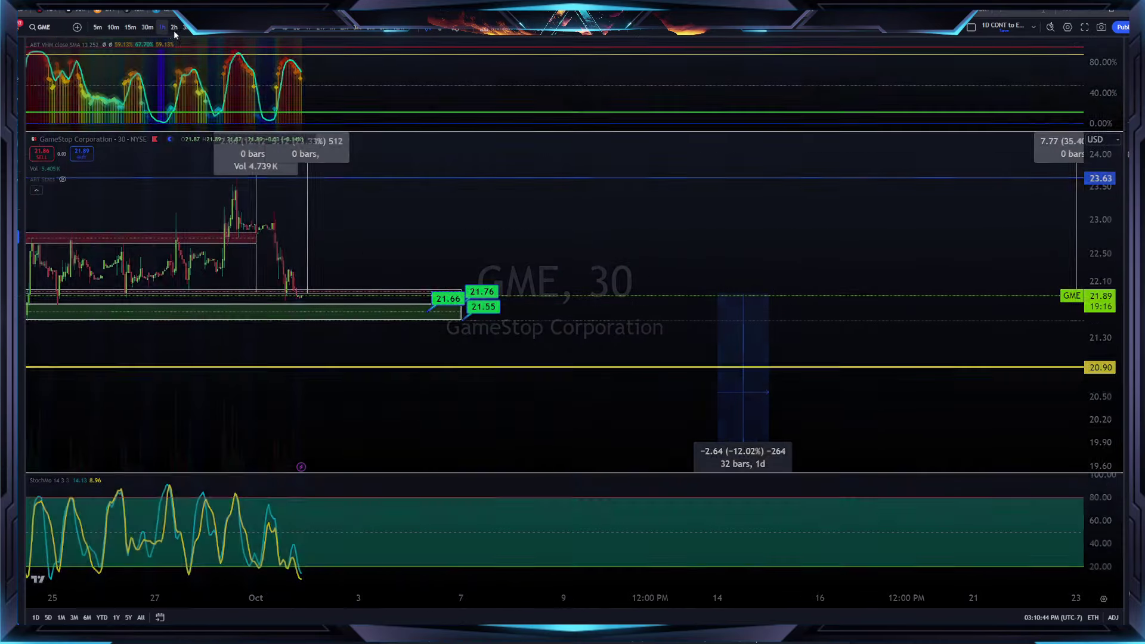
pyautogui.click(114, 27)
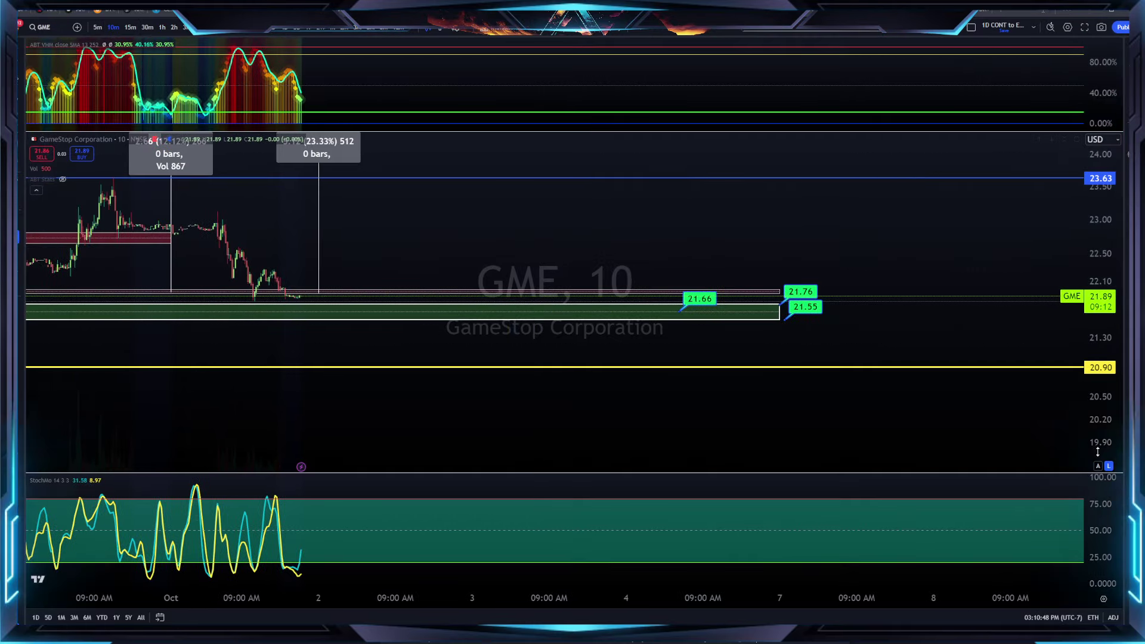
pyautogui.moveTo(204, 252); pyautogui.dragTo(596, 255)
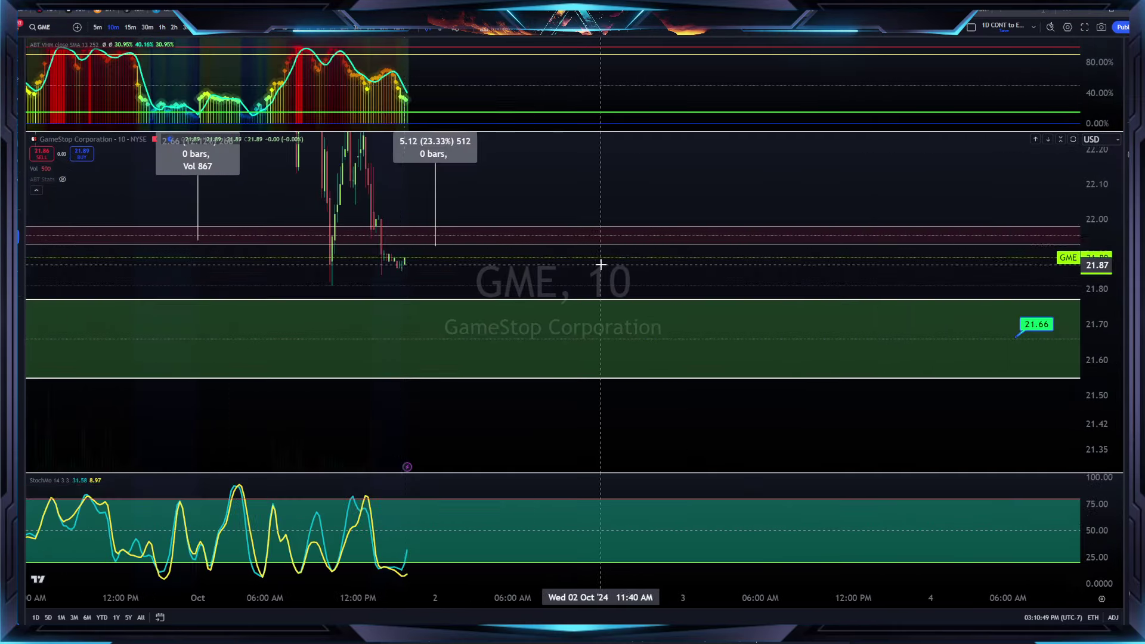
pyautogui.click(414, 246)
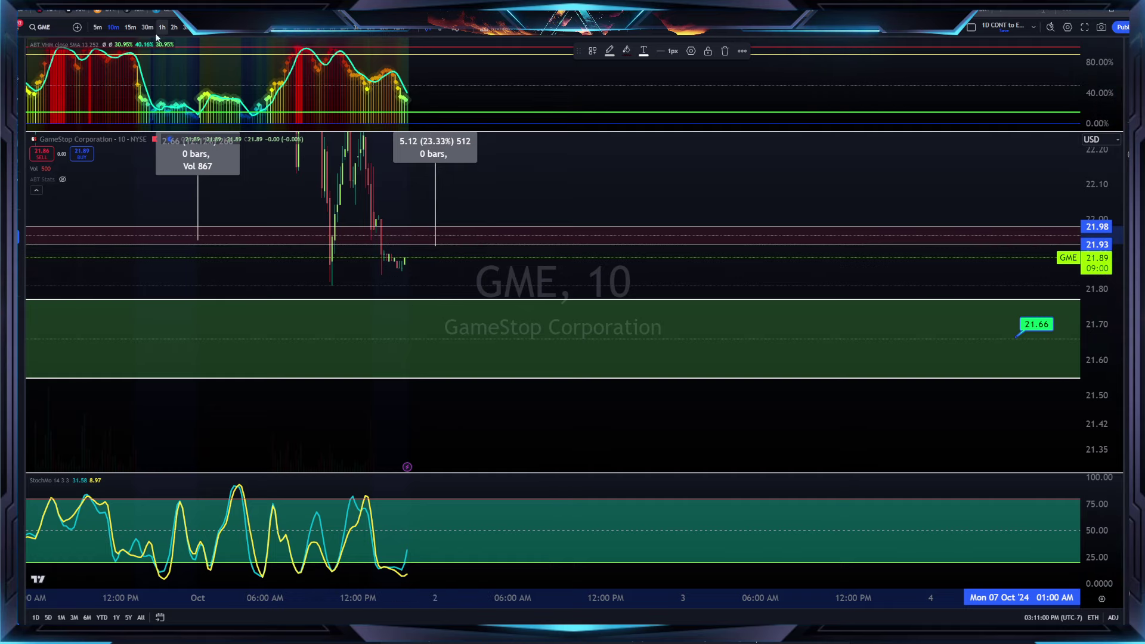
# - Switch to the 3-hour interval, enlarge the top pane, and frame recent candles above the zone
pyautogui.click(130, 27)
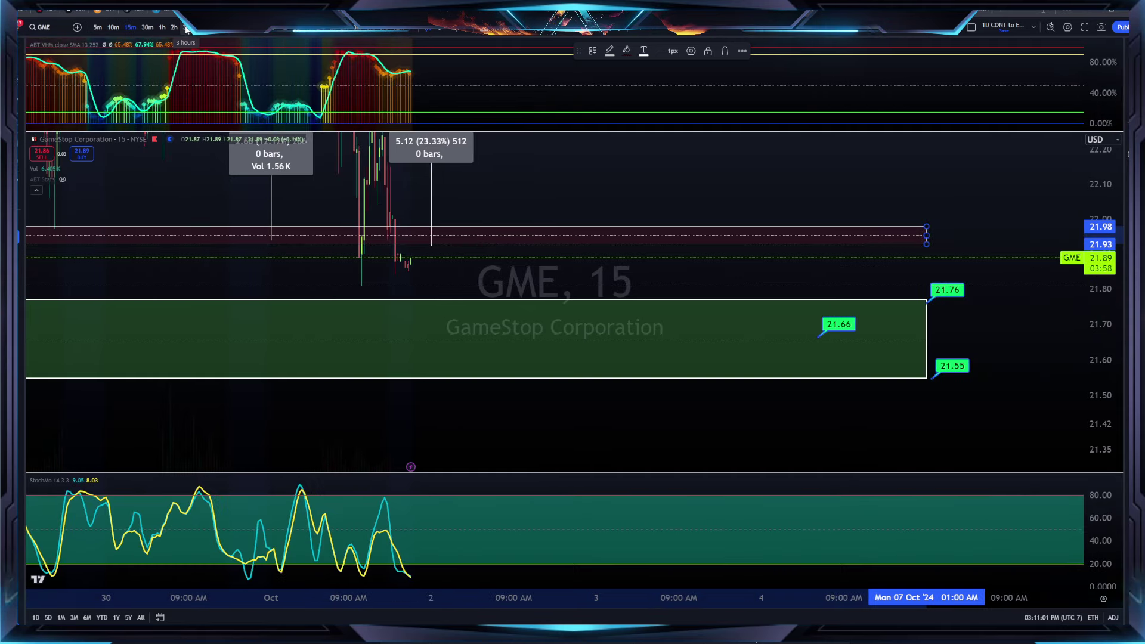
pyautogui.click(186, 27)
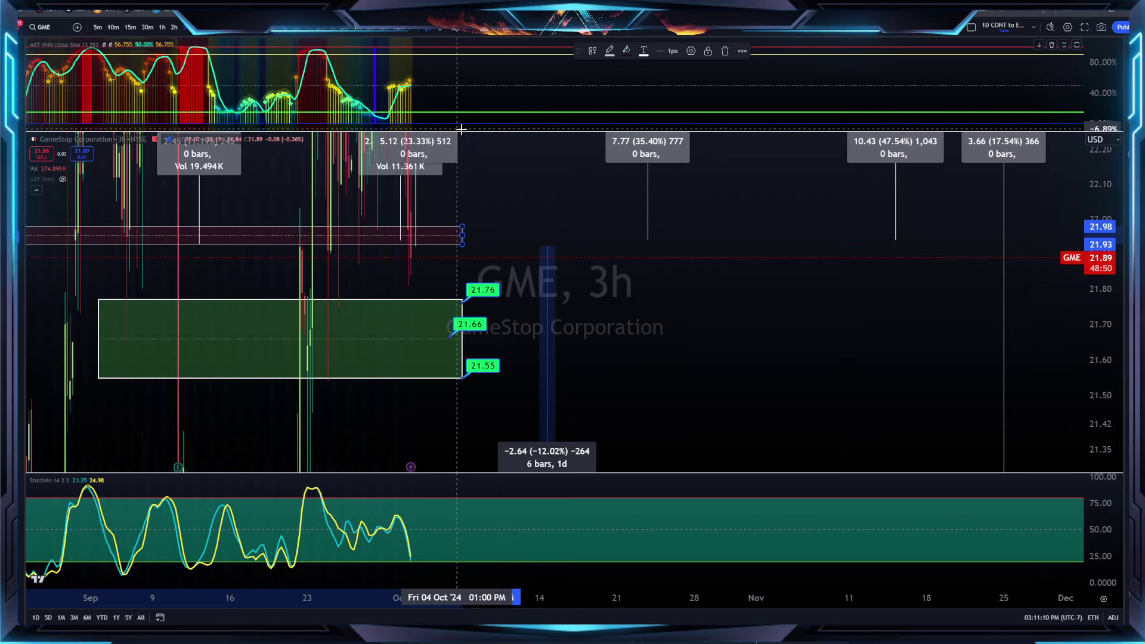
pyautogui.moveTo(472, 134); pyautogui.dragTo(473, 211)
pyautogui.scroll(3, 575, 120)
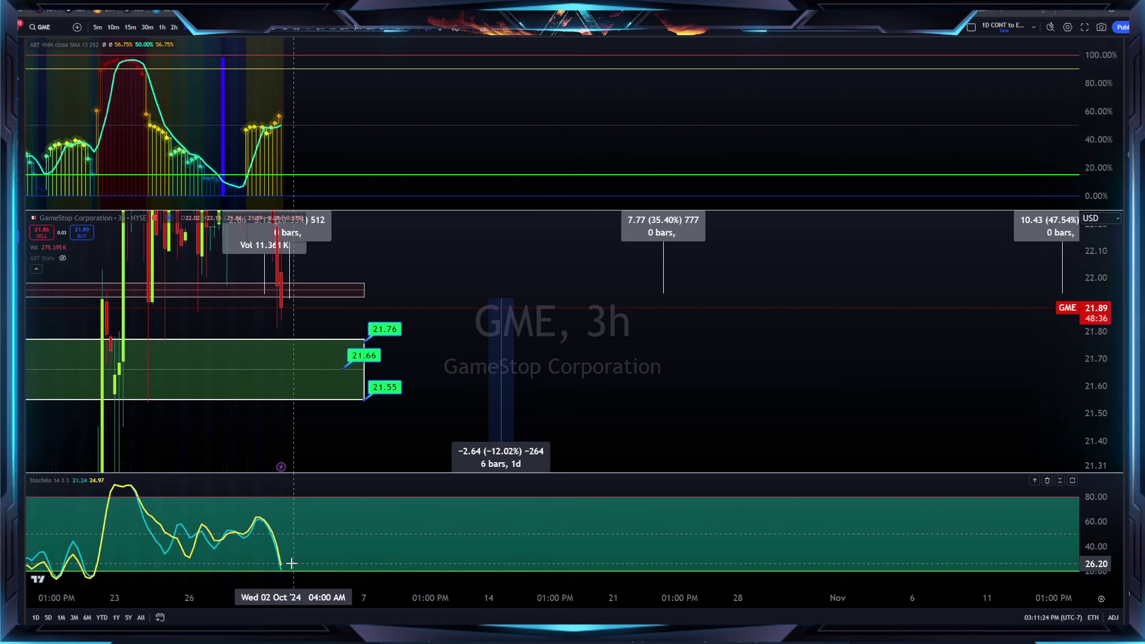
pyautogui.moveTo(472, 312); pyautogui.dragTo(657, 256)
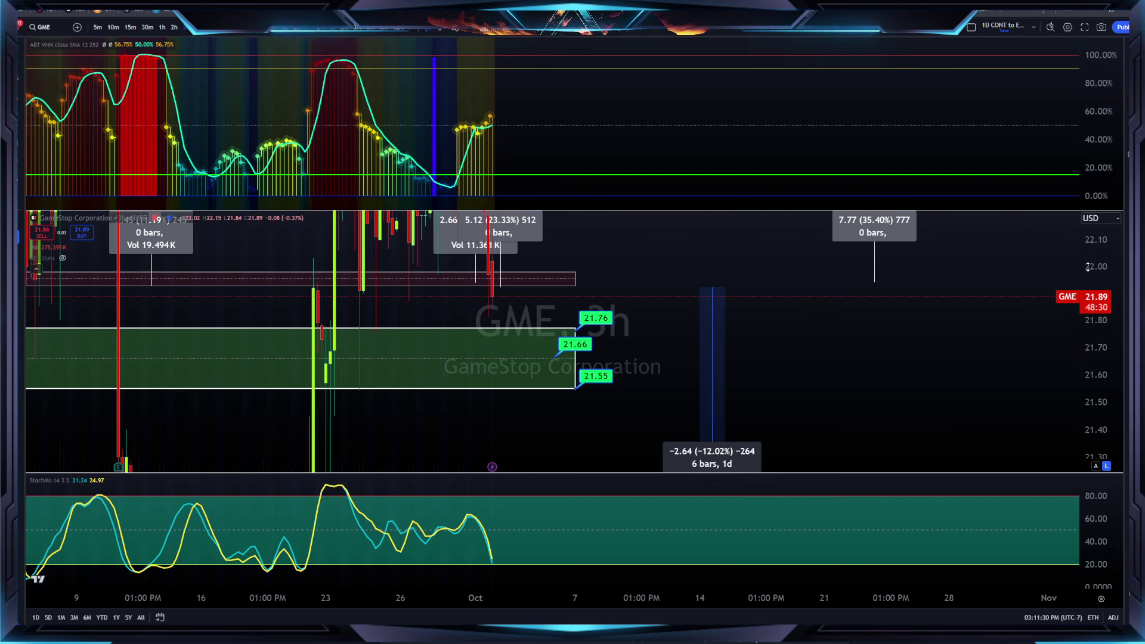
pyautogui.moveTo(1087, 266); pyautogui.dragTo(1015, 384)
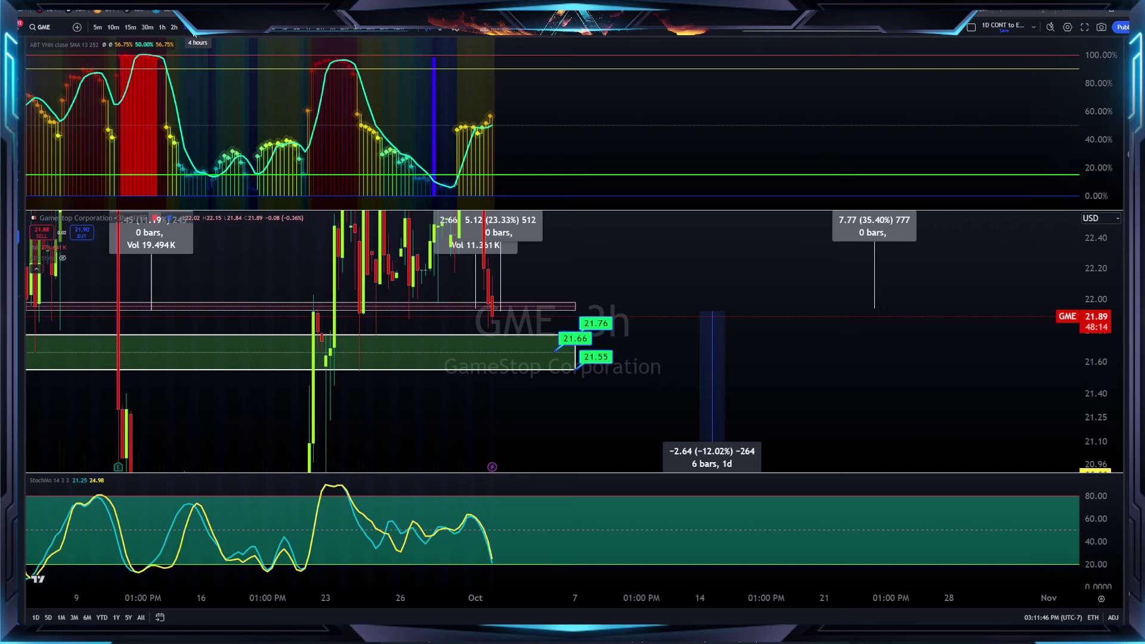
# - Step through 4h and 6h to 8h, showing the 20.90 line and price-only pane
pyautogui.click(193, 33)
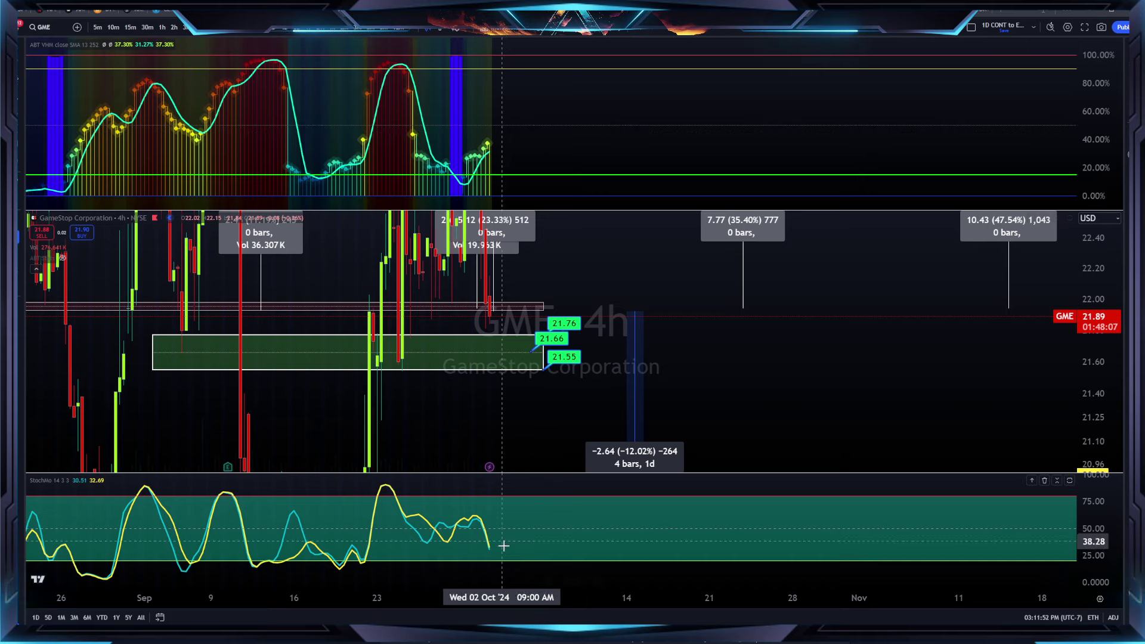
pyautogui.click(210, 35)
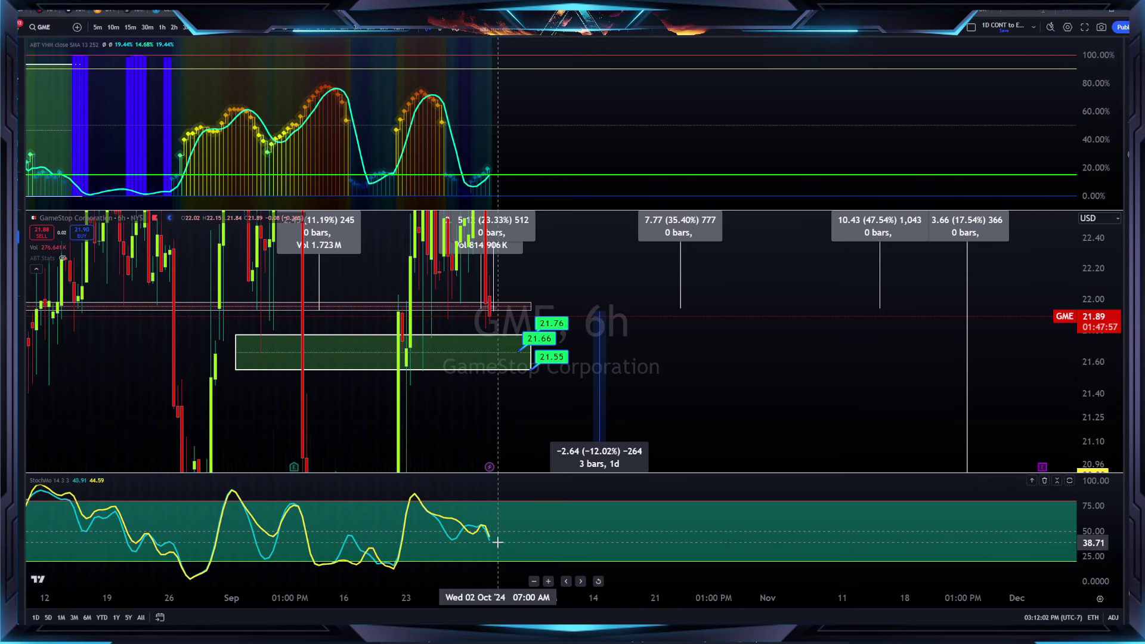
pyautogui.click(221, 32)
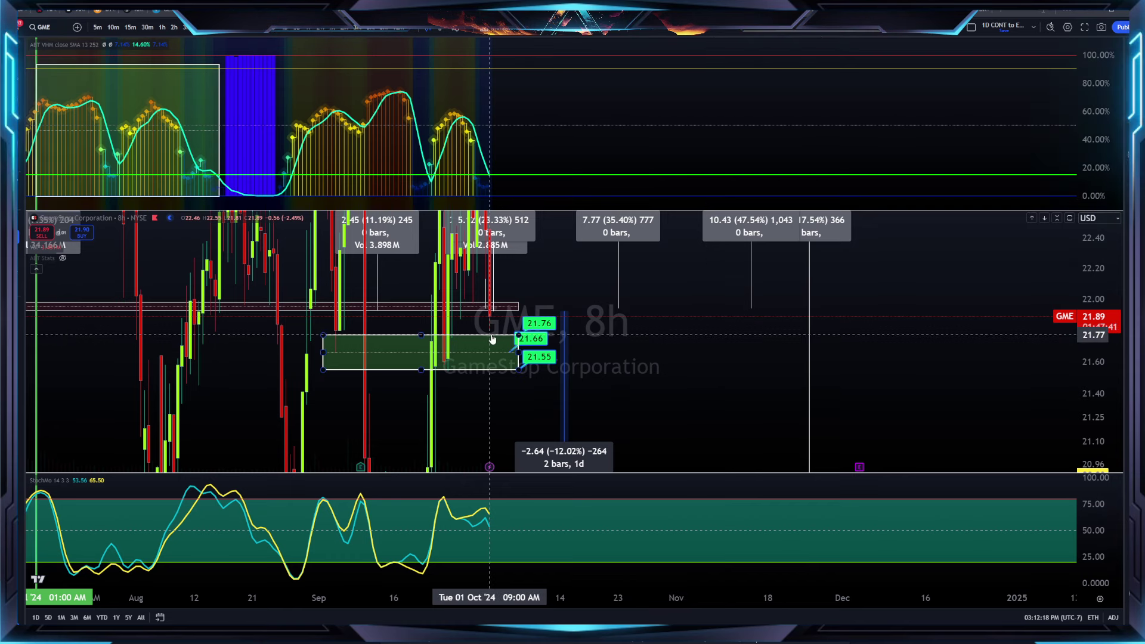
pyautogui.moveTo(1121, 271); pyautogui.dragTo(1121, 313)
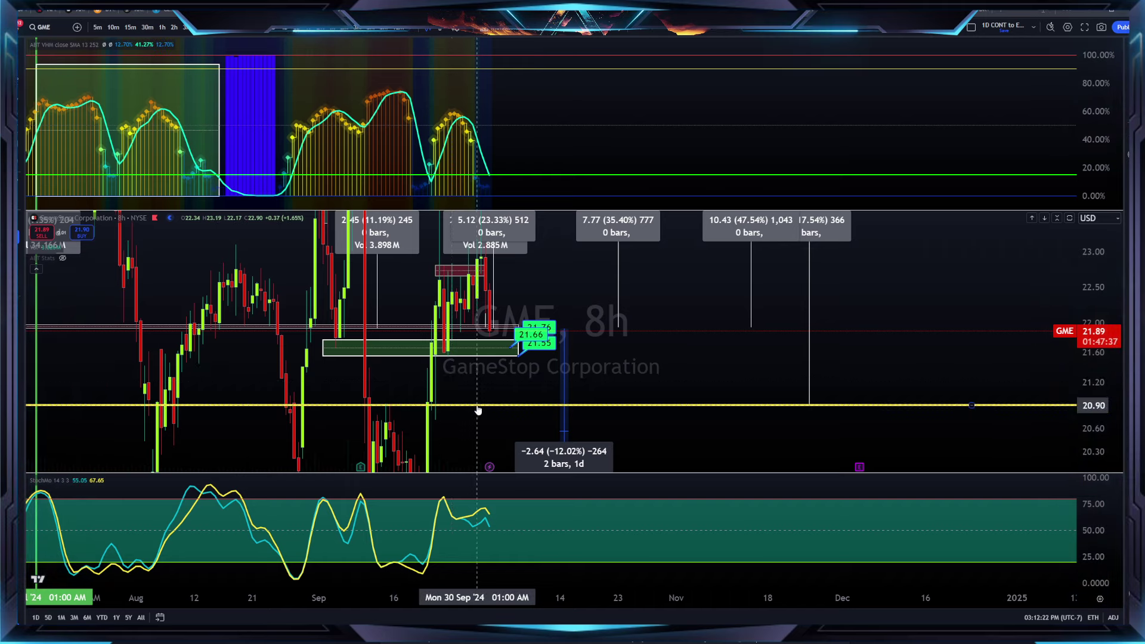
pyautogui.click(478, 360)
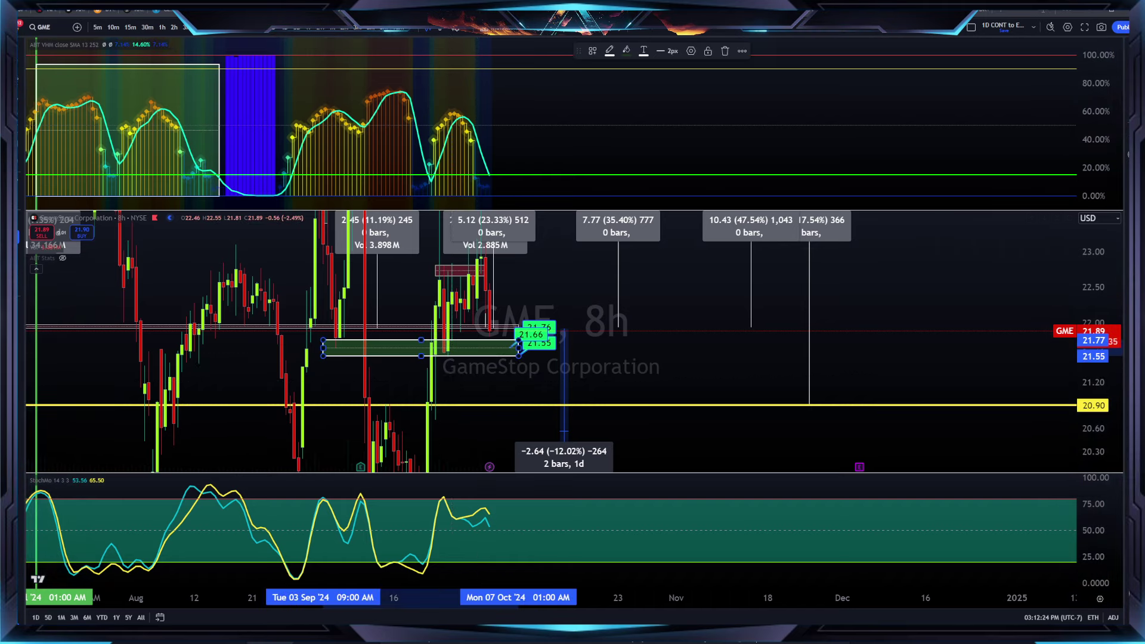
pyautogui.hotkey('alt', 'r')
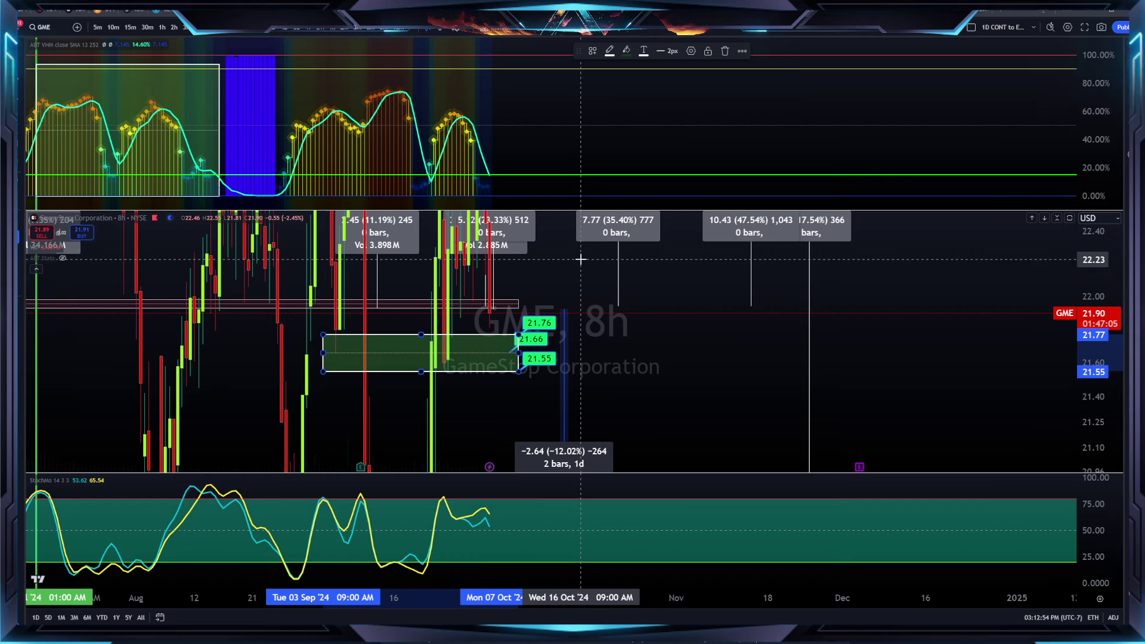
# - Maximize the price pane and zoom out to show GME history from February 2024 with the 24.50 and 20.90 levels
pyautogui.doubleClick(951, 277)
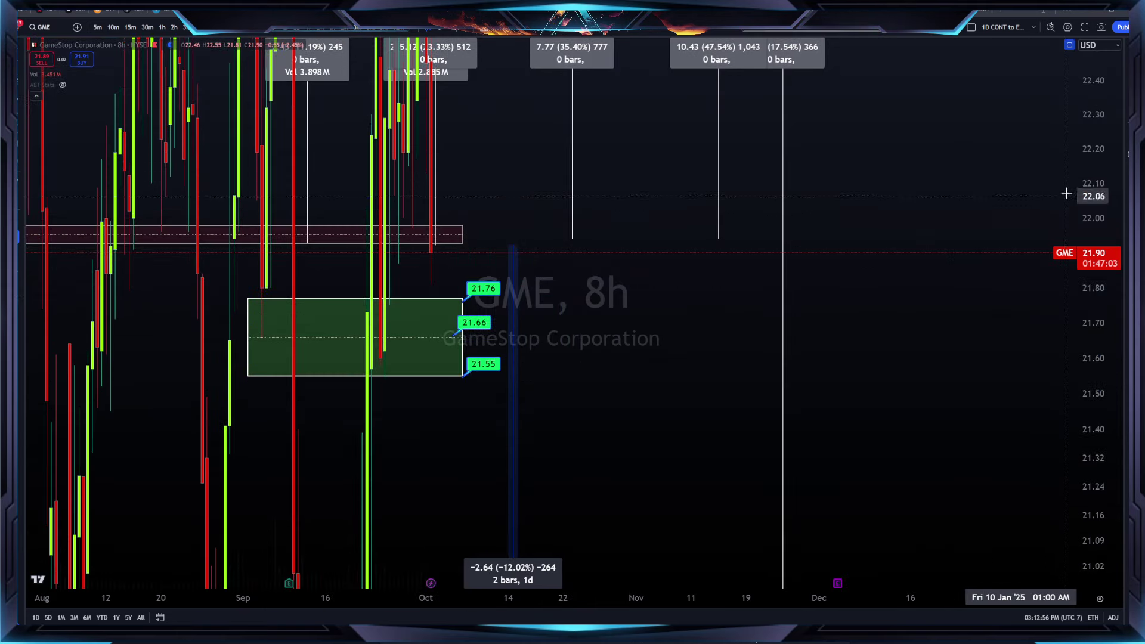
pyautogui.moveTo(1092, 194); pyautogui.dragTo(937, 583)
pyautogui.moveTo(1106, 171); pyautogui.dragTo(1106, 238)
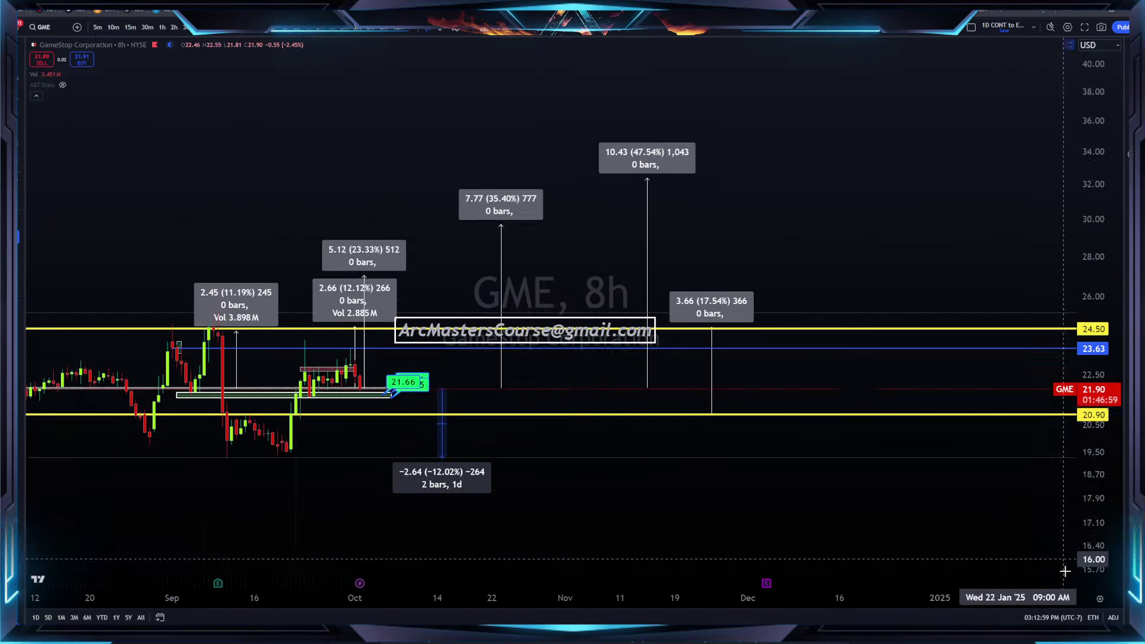
pyautogui.scroll(-5, 1055, 333)
pyautogui.moveTo(821, 171); pyautogui.dragTo(437, 335)
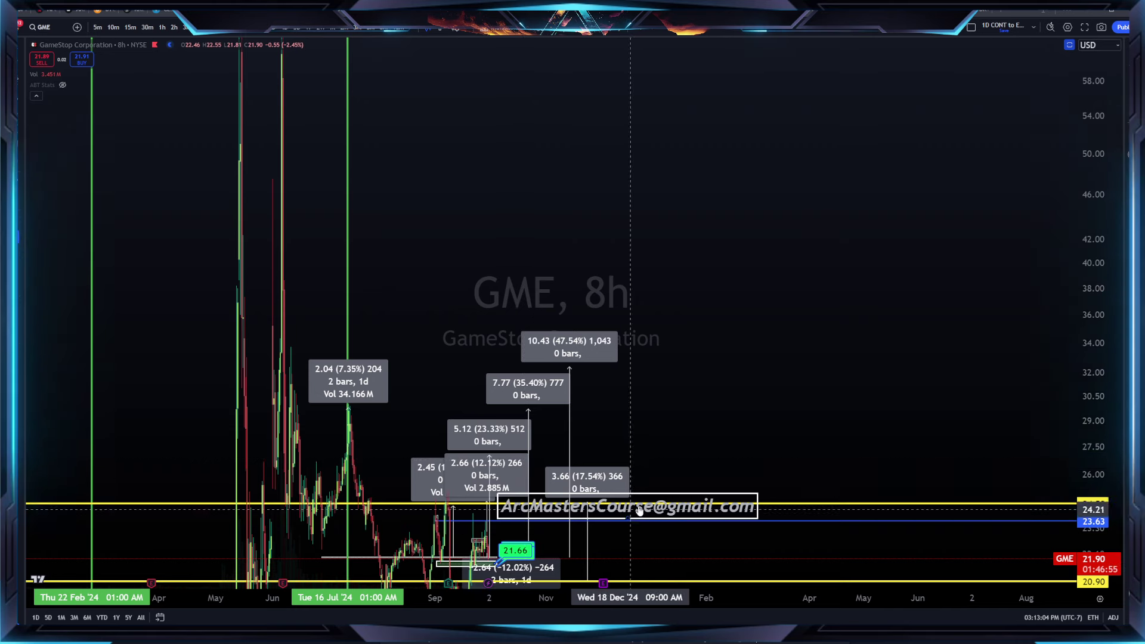
# - Move the course contact text label up near the 43 price level
pyautogui.rightClick(685, 494)
pyautogui.click(675, 495)
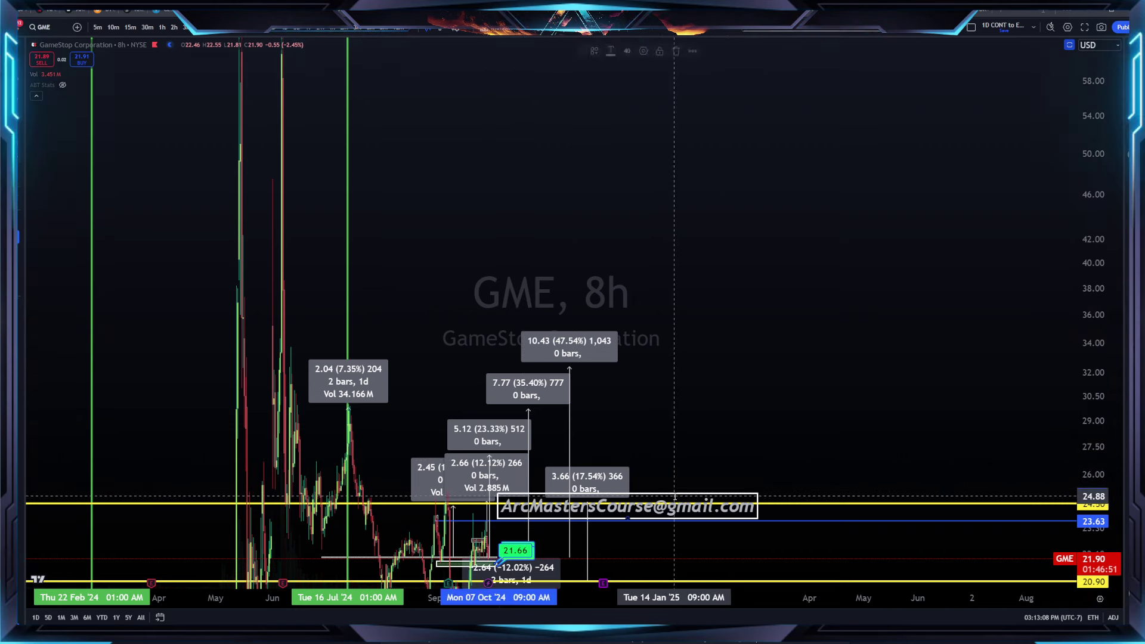
pyautogui.moveTo(674, 497)
pyautogui.mouseDown()
pyautogui.moveTo(763, 216)
pyautogui.moveTo(660, 197)
pyautogui.moveTo(605, 224)
pyautogui.mouseUp()
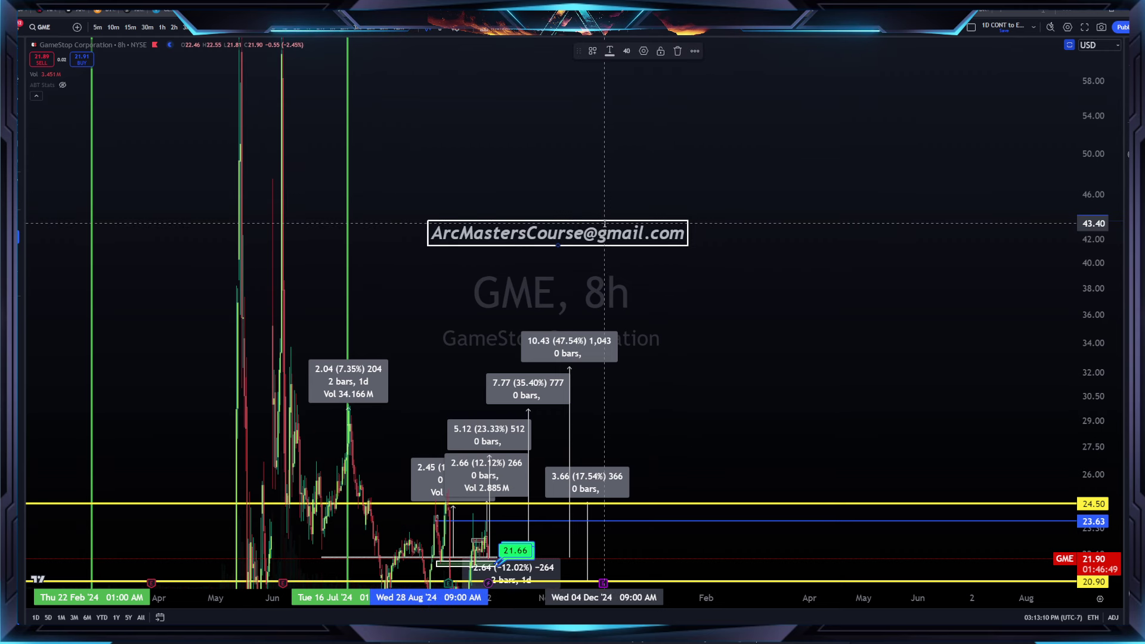